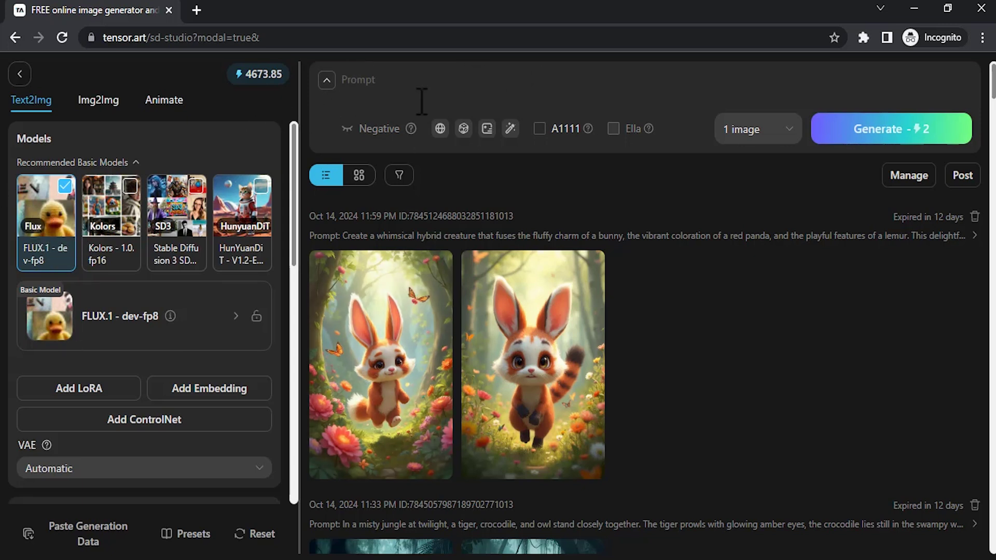
# Paste the red-wool-helmet spaceman-in-cornfield description into the prompt and enhance it with the magic wand
pyautogui.click(426, 83)
pyautogui.write('a middle aged space man wearing redwool helmet standind in the cornfield')
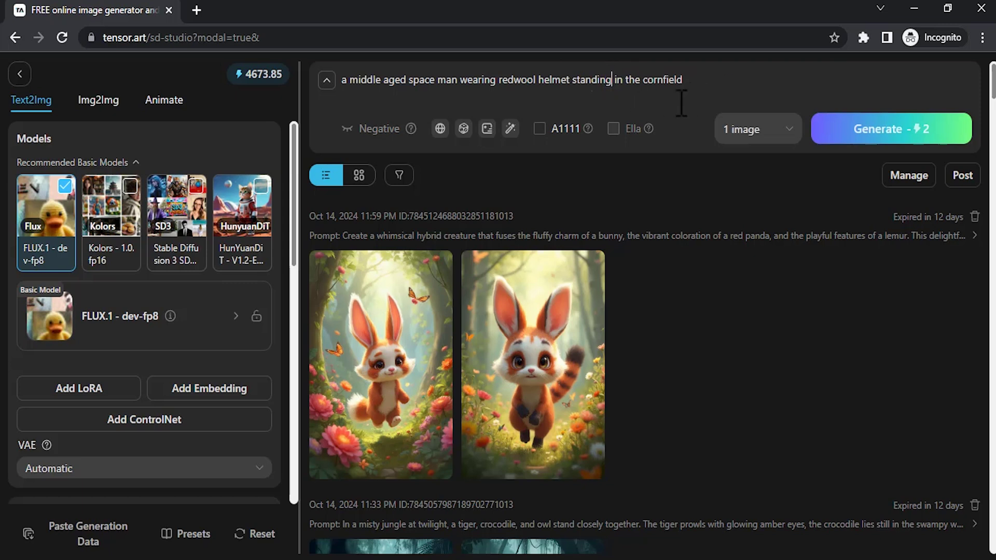
pyautogui.click(511, 131)
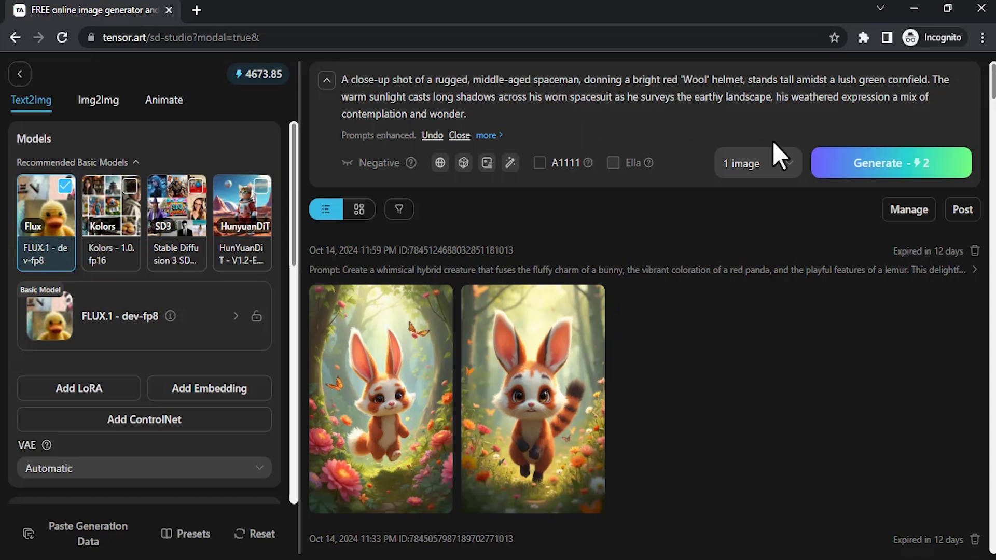
pyautogui.click(760, 164)
# Generate two spaceman images, tweak the 'Wool' wording in the prompt, and download the first image
pyautogui.click(761, 228)
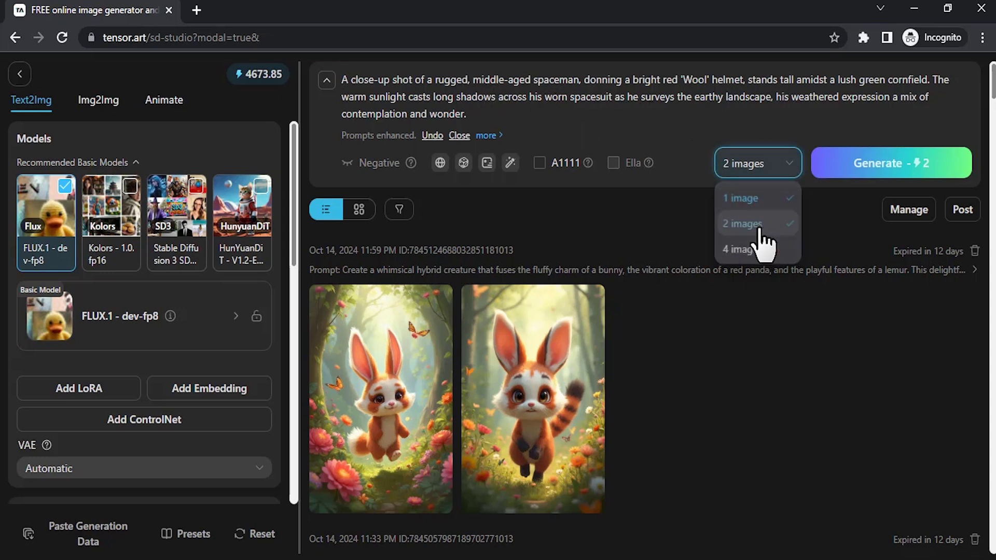
pyautogui.click(898, 167)
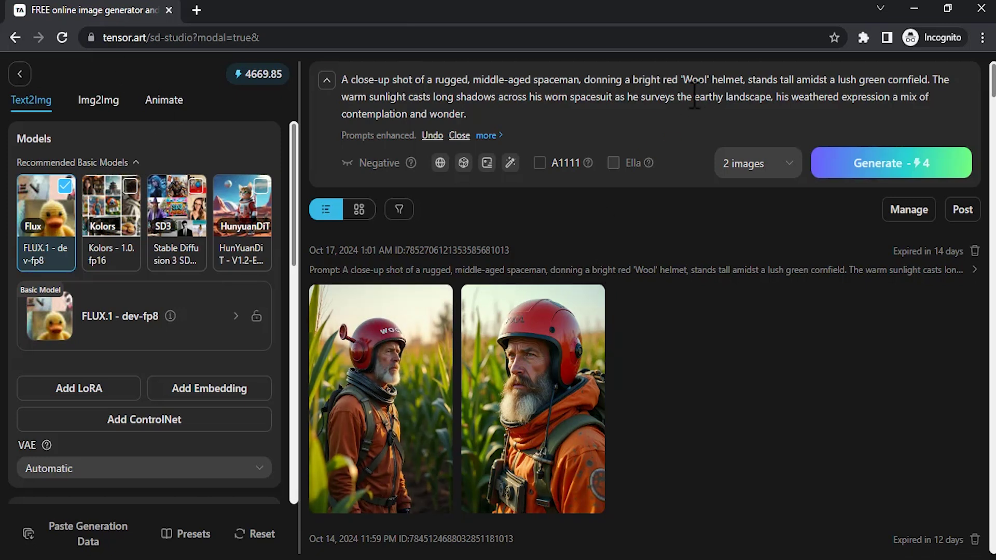
pyautogui.click(707, 80)
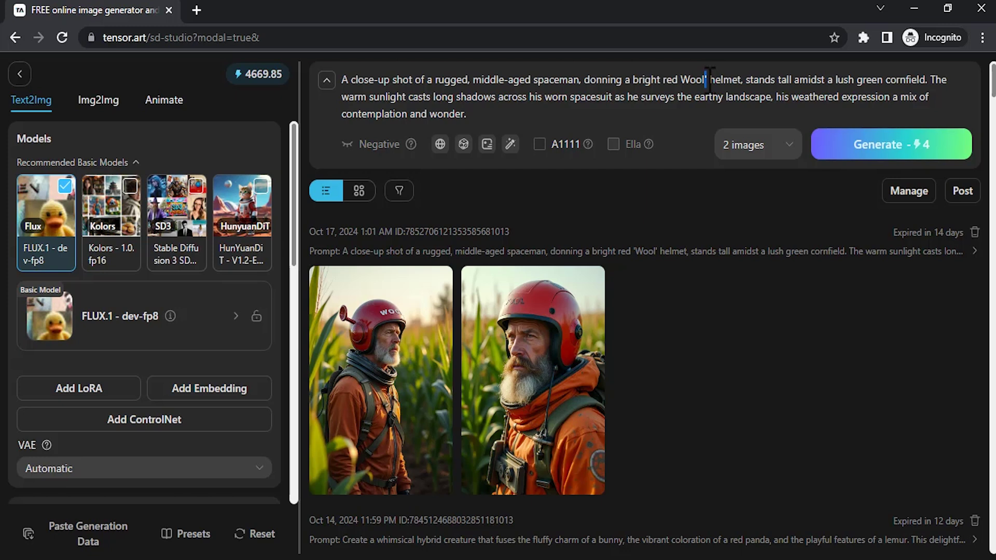
pyautogui.press('BackSpace')
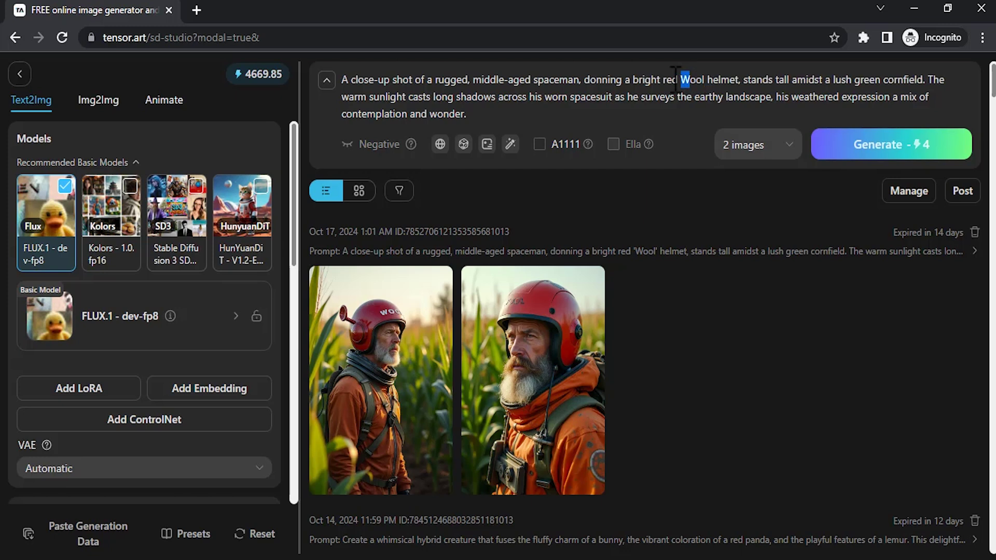
pyautogui.write('wing the camera')
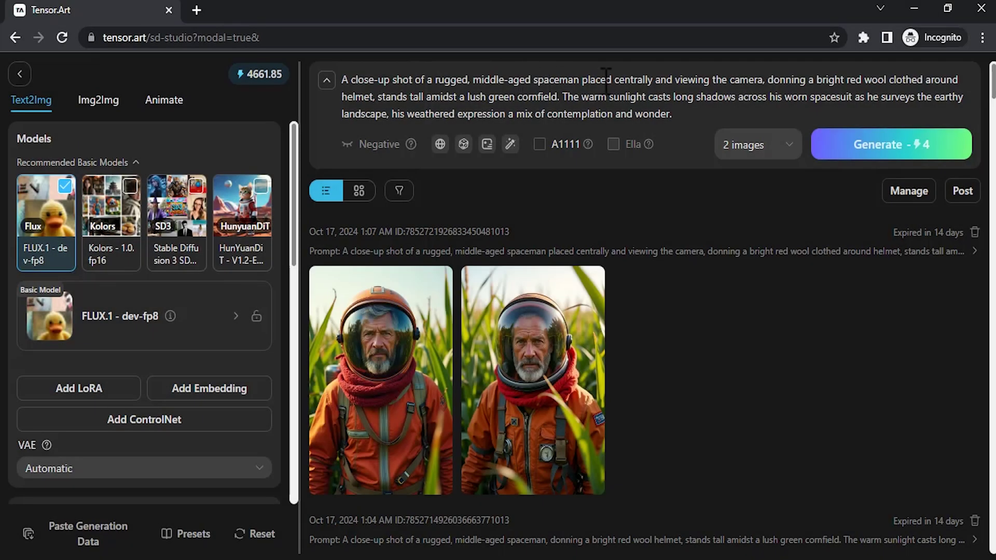
pyautogui.moveTo(435, 362)
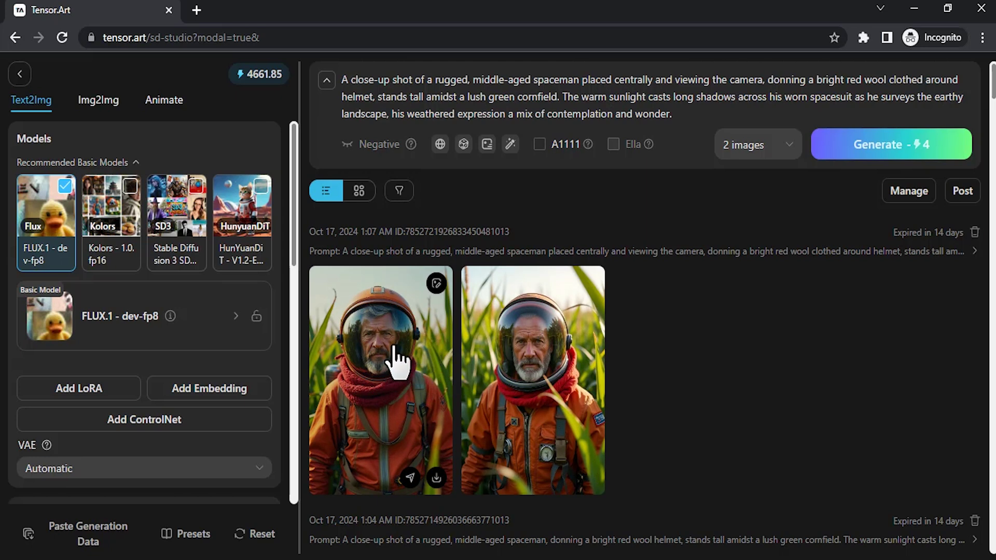
pyautogui.click(436, 478)
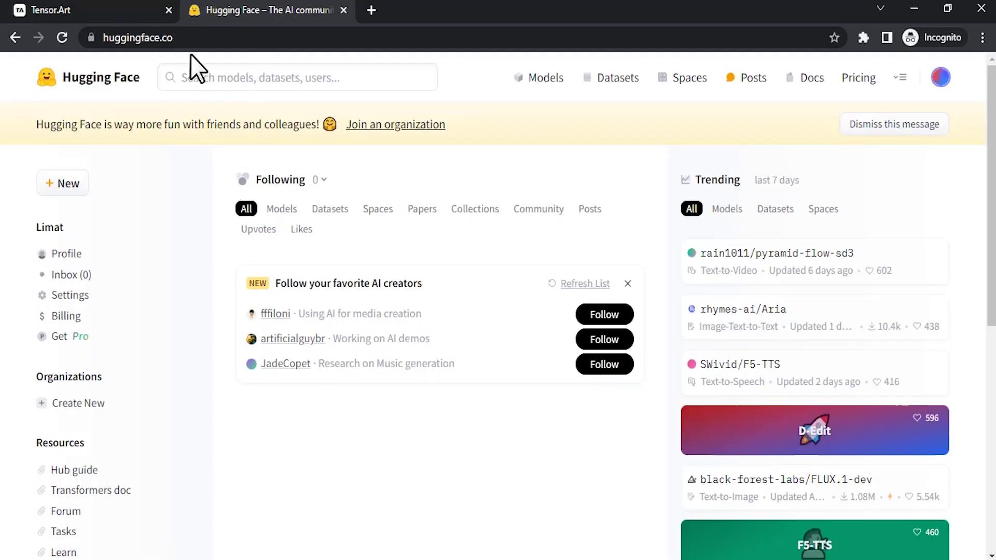
# Go to Hugging Face, search 'flux out', and open the multimodalart/flux-outpainting Space
pyautogui.click(210, 38)
pyautogui.press('Return')
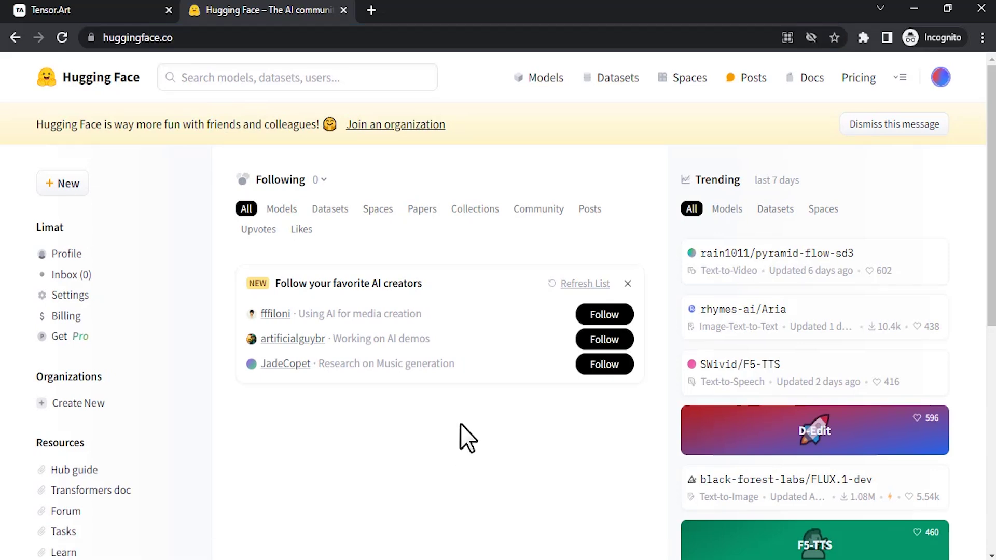
pyautogui.click(240, 77)
pyautogui.write('fl')
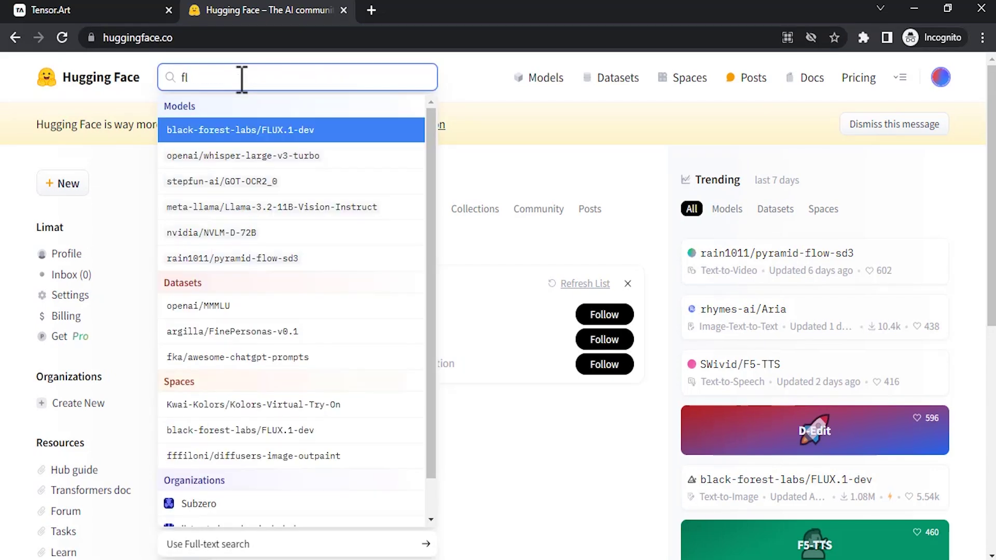
pyautogui.write('ux out')
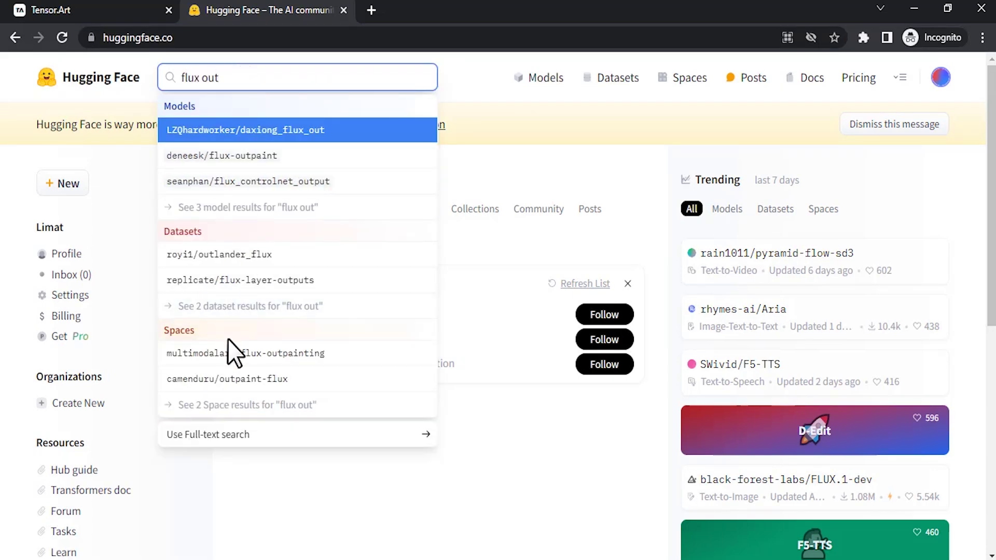
pyautogui.click(283, 354)
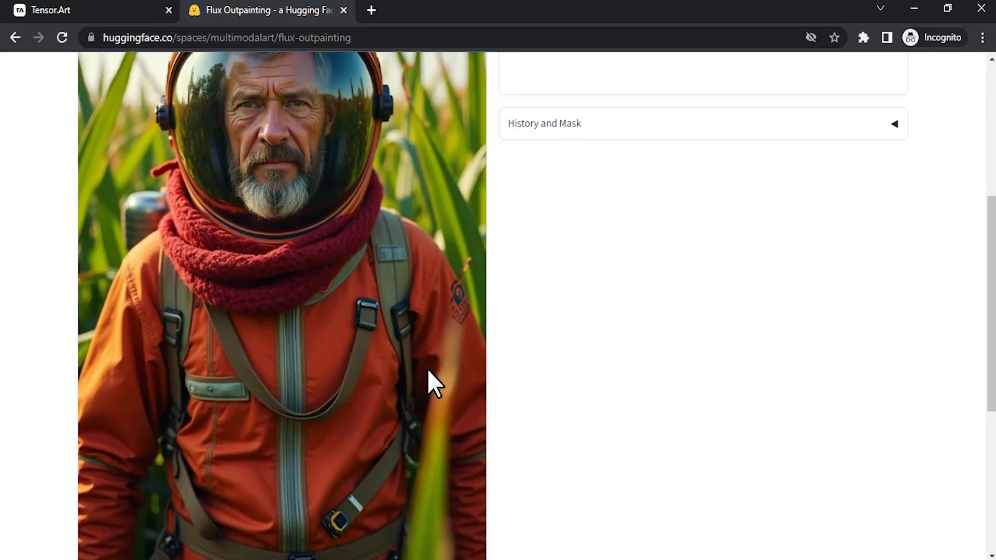
# Select the 16:9 expected ratio and expand the advanced target size settings
pyautogui.scroll(-5, 427, 368)
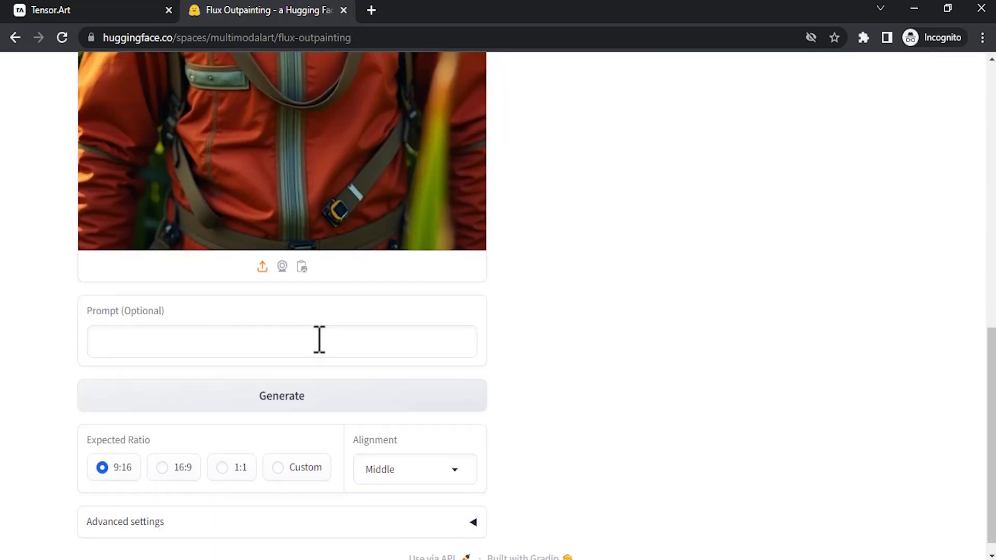
pyautogui.scroll(6, 318, 340)
pyautogui.scroll(1, 318, 340)
pyautogui.scroll(-5, 306, 353)
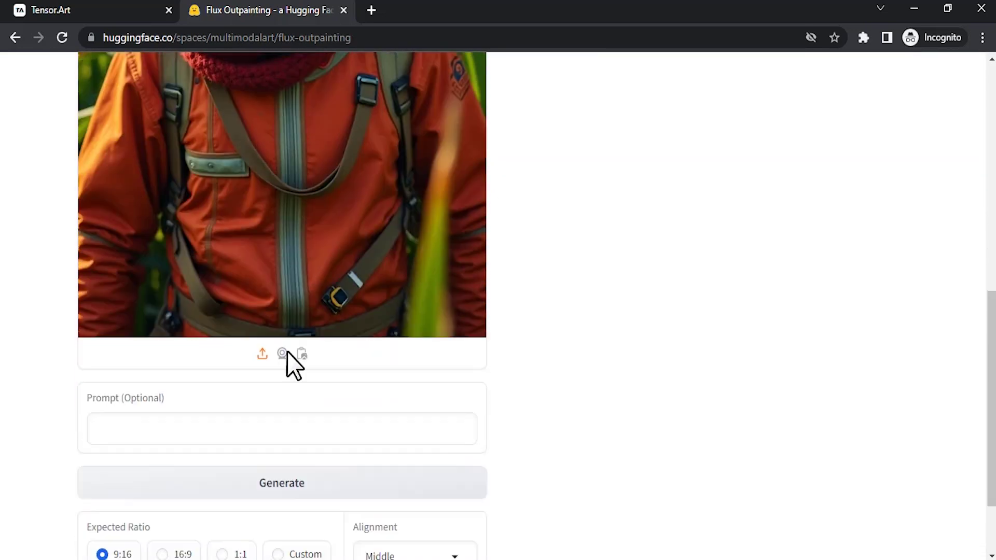
pyautogui.scroll(2, 227, 420)
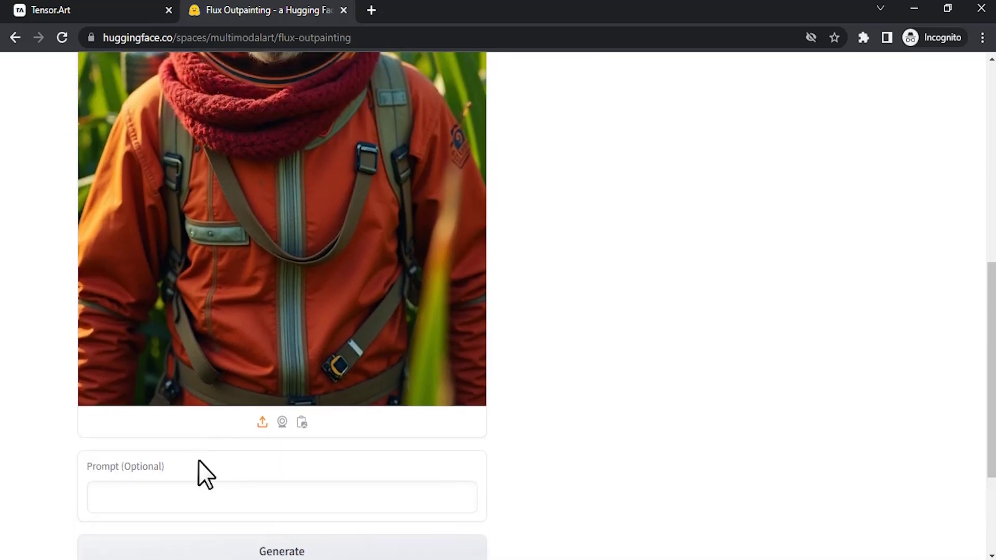
pyautogui.scroll(-3, 271, 485)
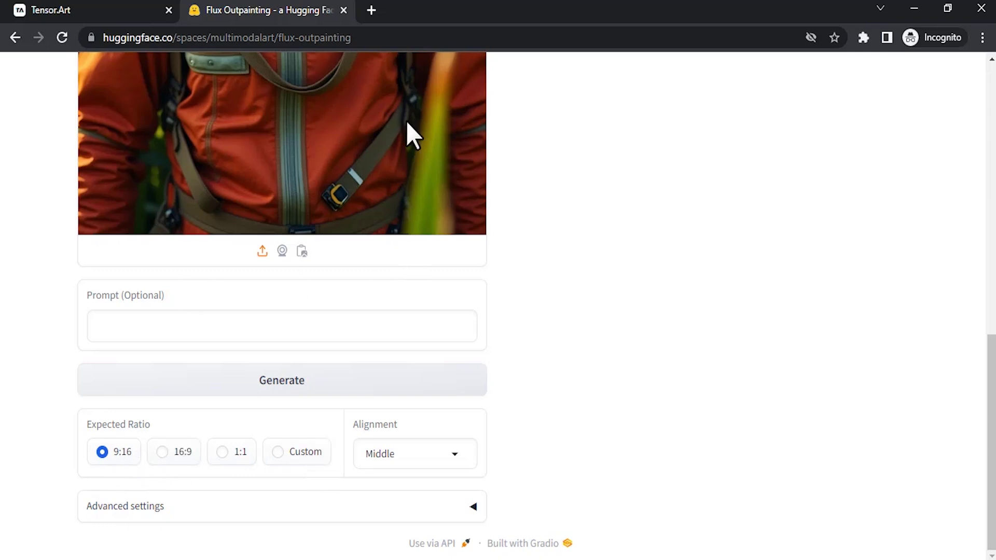
pyautogui.click(162, 453)
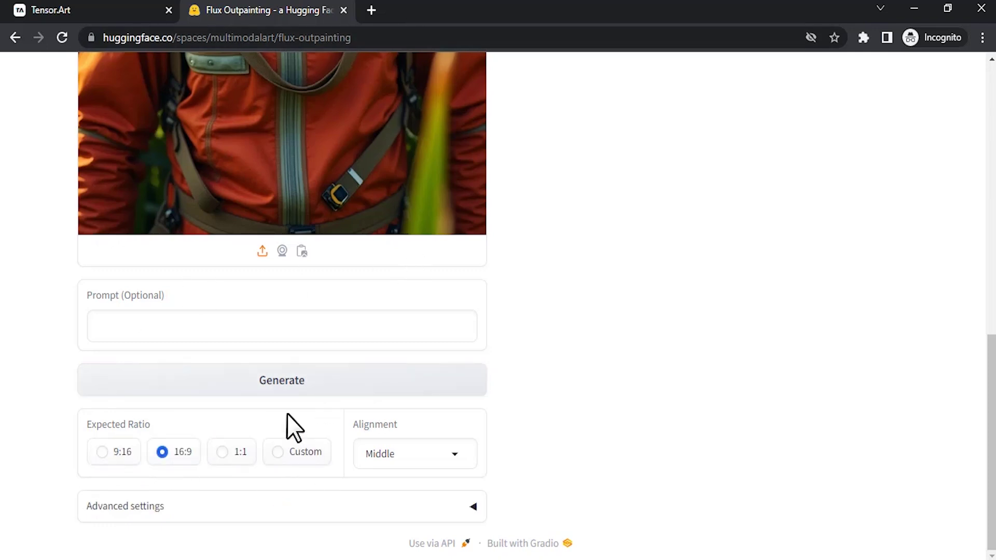
pyautogui.click(472, 506)
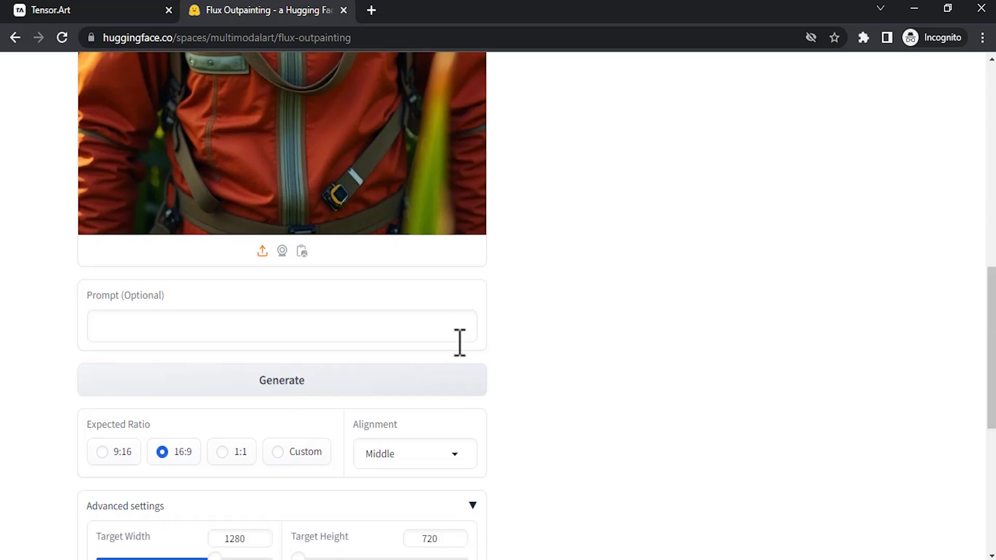
# Restore the 1280 target width by reselecting 16:9 and raise the steps to 12
pyautogui.scroll(-3, 459, 342)
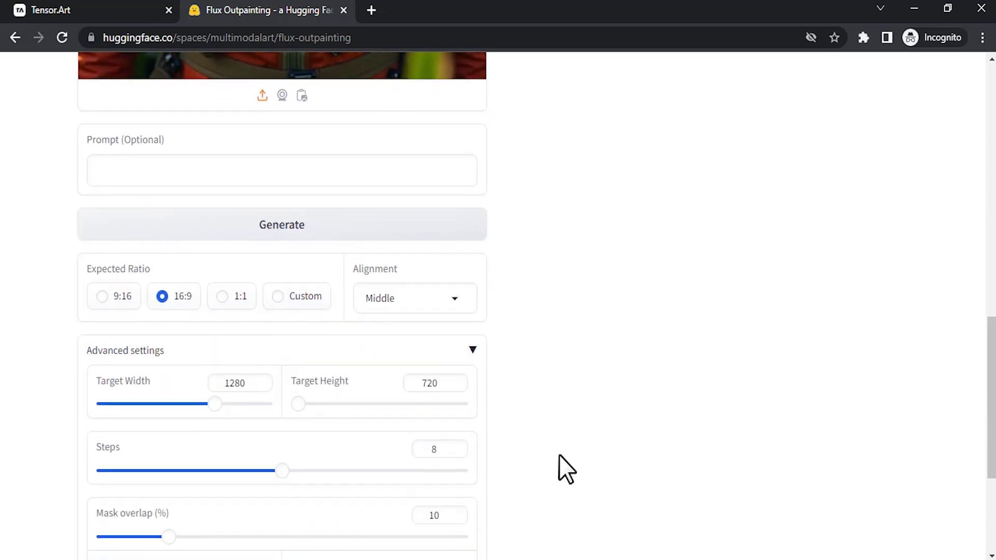
pyautogui.scroll(-4, 550, 454)
pyautogui.scroll(3, 360, 328)
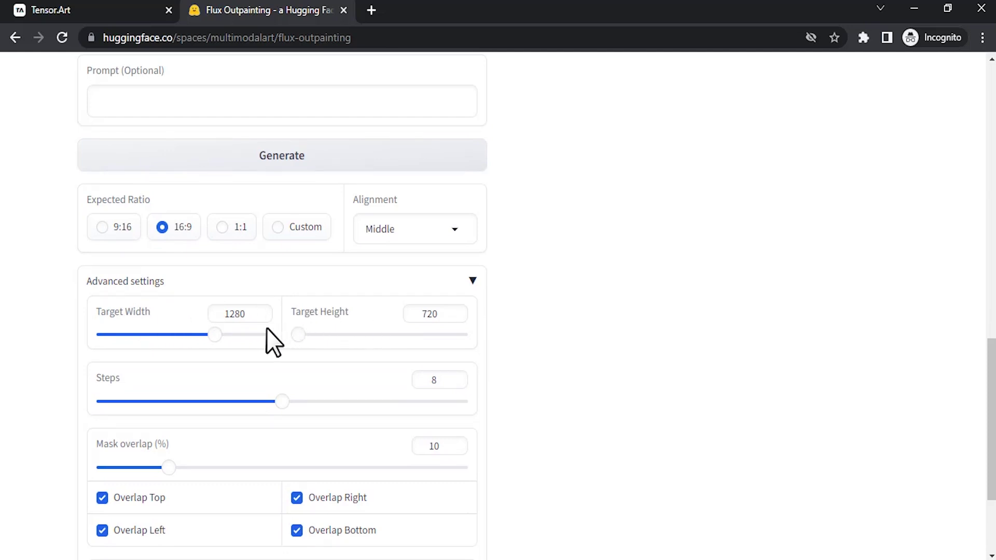
pyautogui.moveTo(217, 336); pyautogui.dragTo(220, 336)
pyautogui.doubleClick(212, 313)
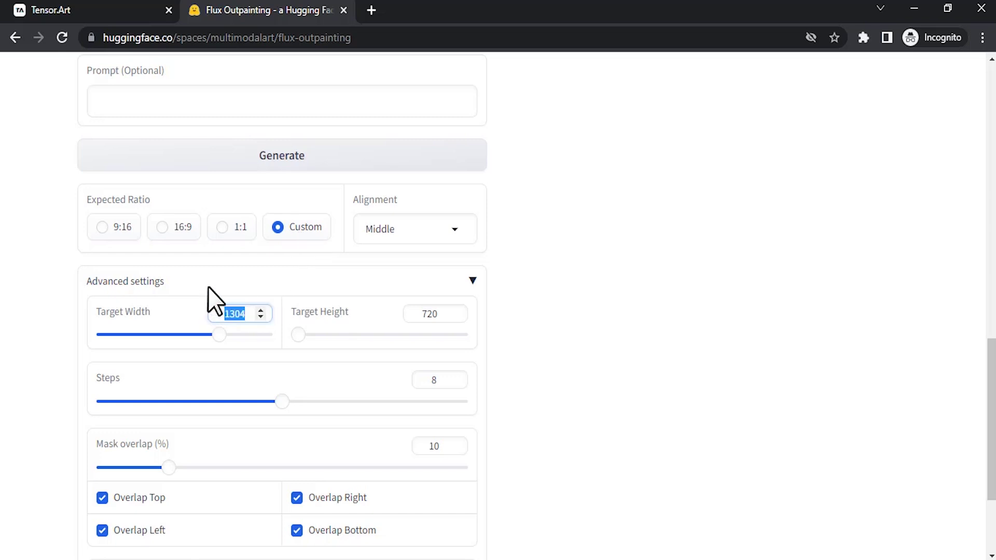
pyautogui.click(161, 229)
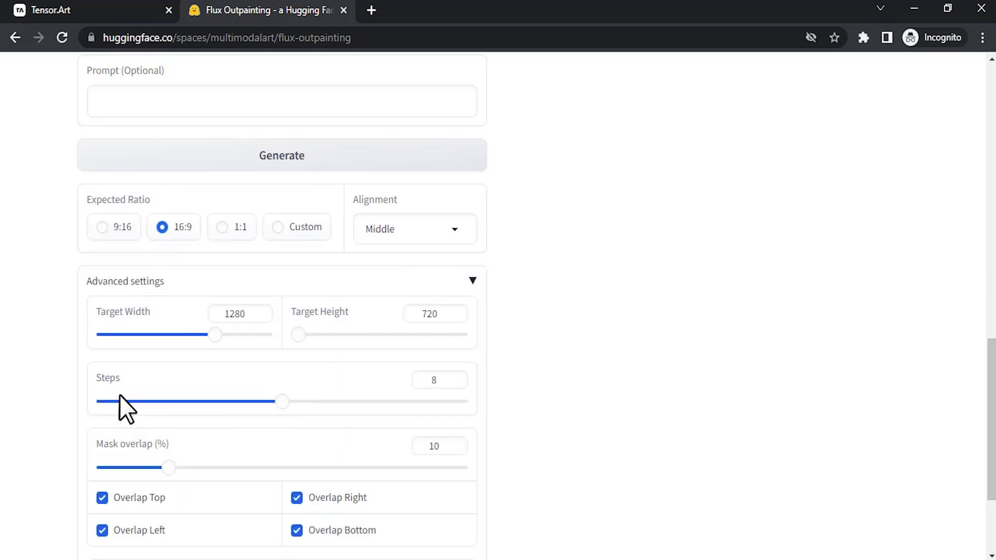
pyautogui.moveTo(298, 403); pyautogui.dragTo(825, 382)
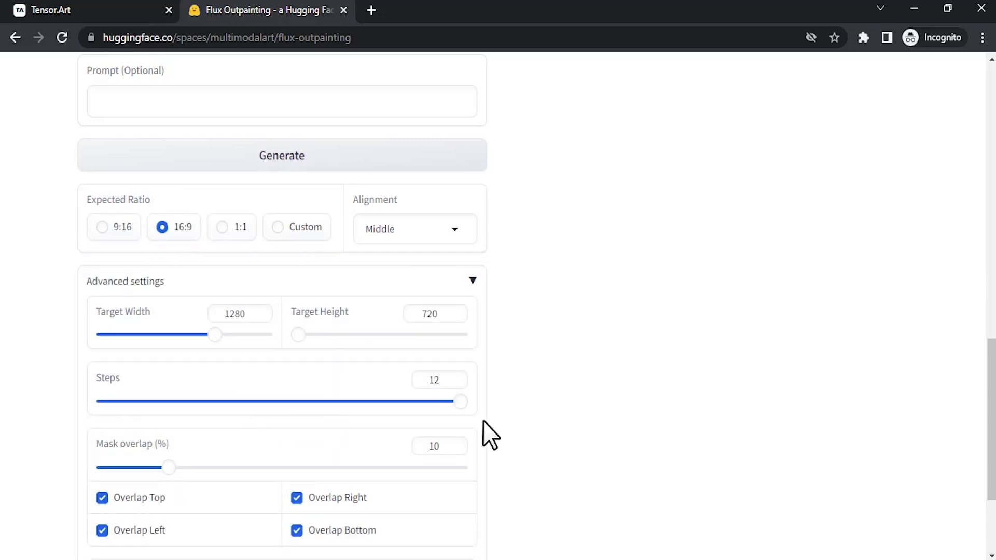
pyautogui.scroll(-3, 481, 422)
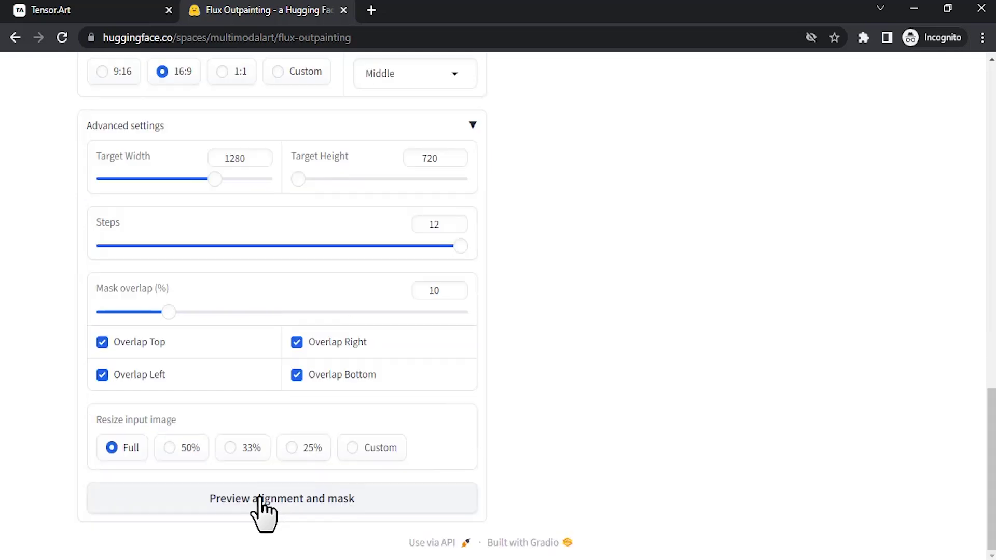
# Preview the alignment and mask with the default Middle alignment
pyautogui.click(294, 499)
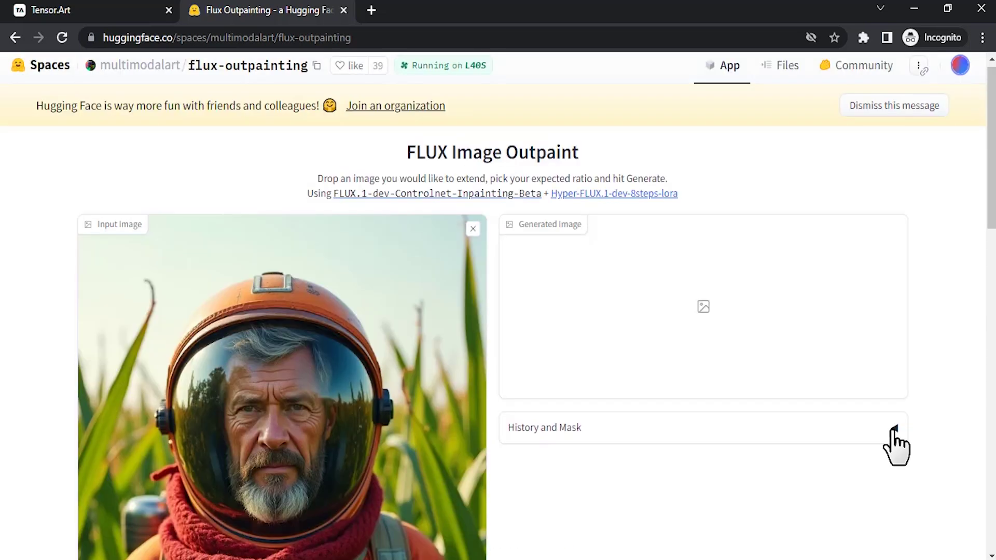
pyautogui.click(894, 430)
pyautogui.scroll(-8, 677, 300)
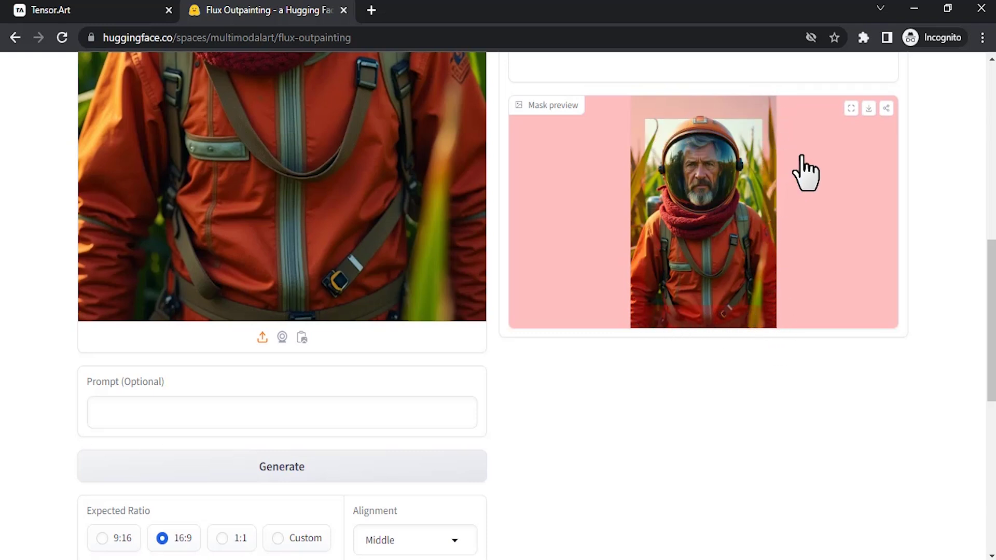
pyautogui.scroll(-6, 339, 256)
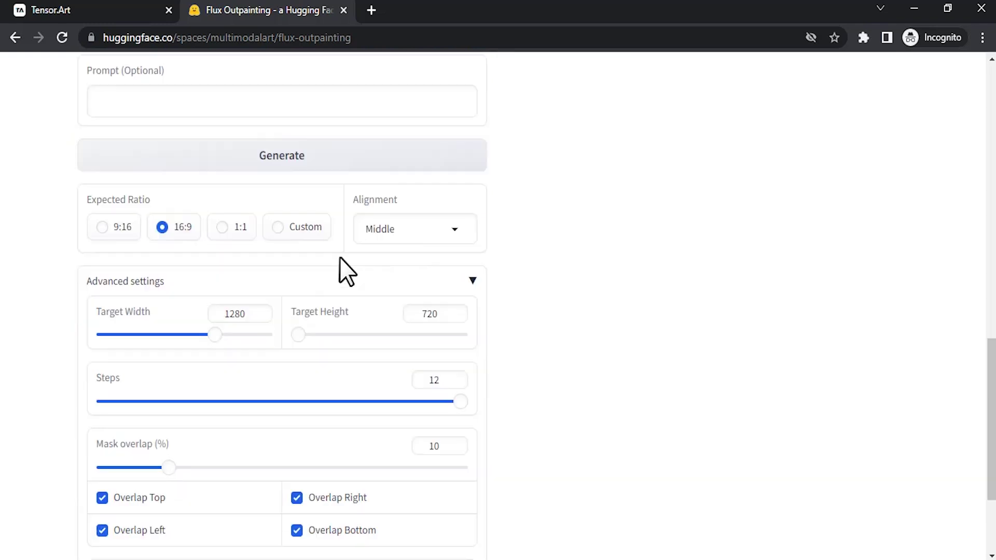
# Switch the alignment to Left and refresh the mask preview
pyautogui.click(433, 228)
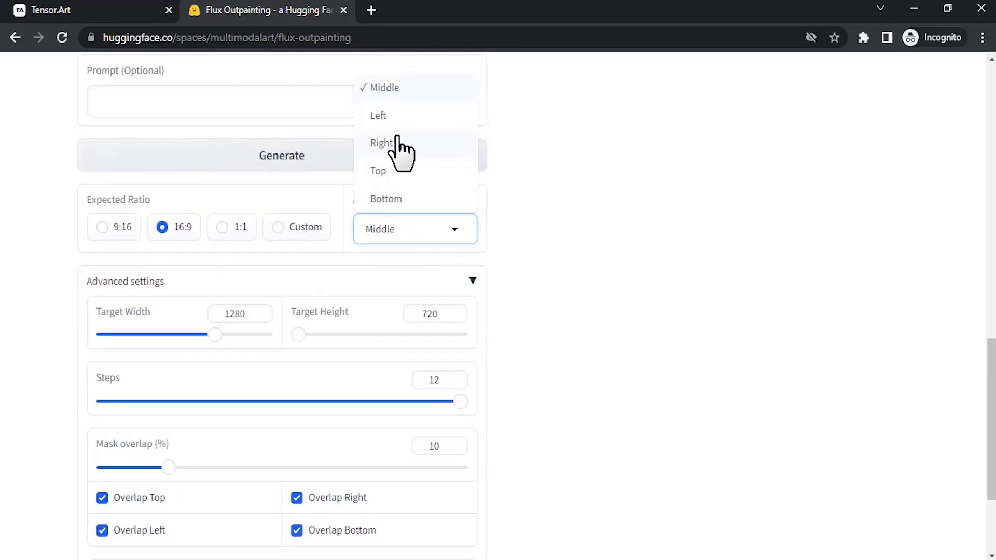
pyautogui.click(402, 116)
pyautogui.scroll(6, 440, 247)
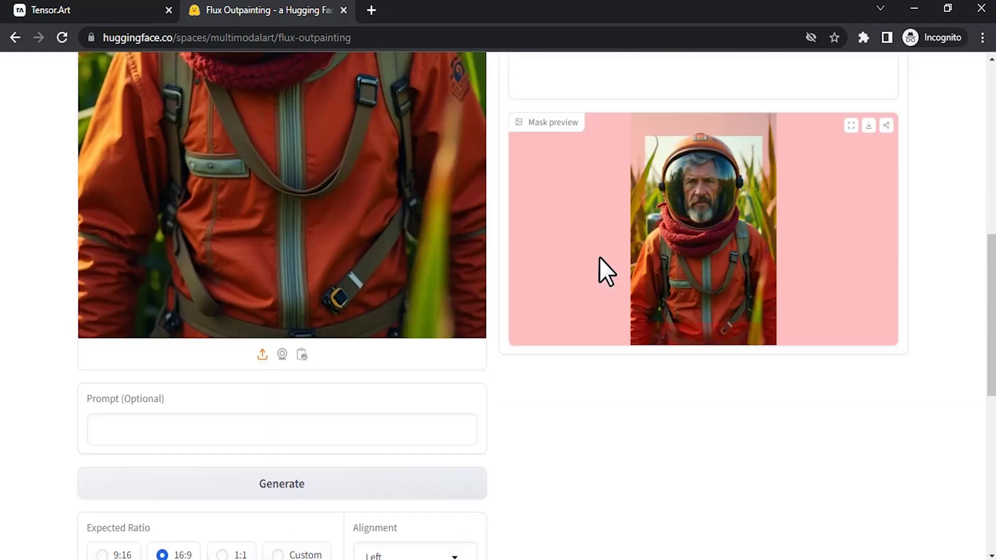
pyautogui.scroll(-9, 599, 257)
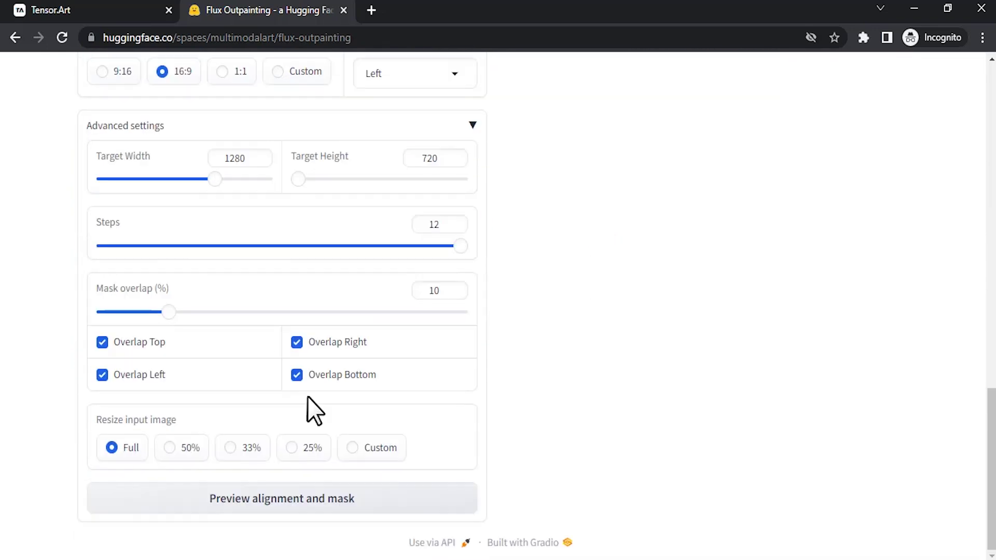
pyautogui.click(318, 513)
pyautogui.scroll(10, 596, 370)
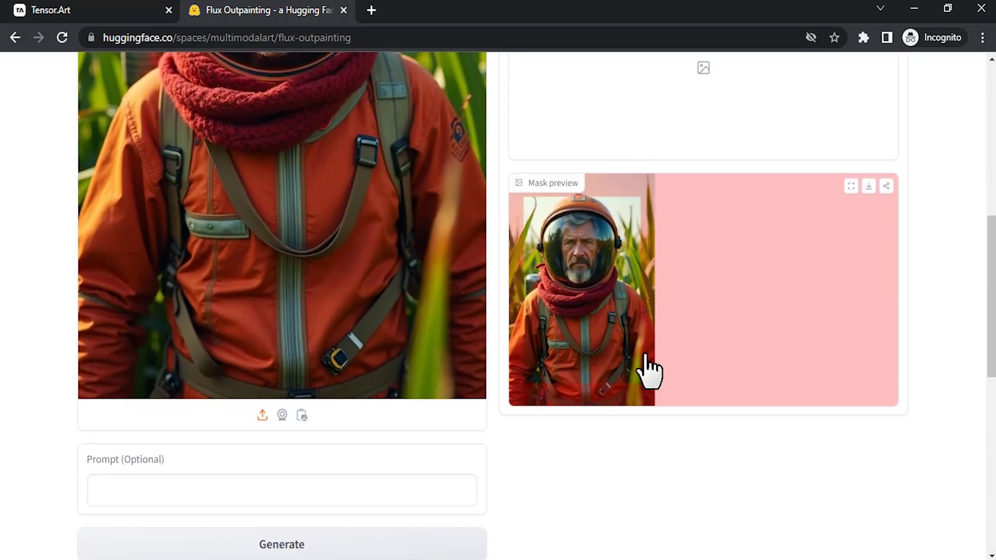
pyautogui.scroll(-6, 337, 292)
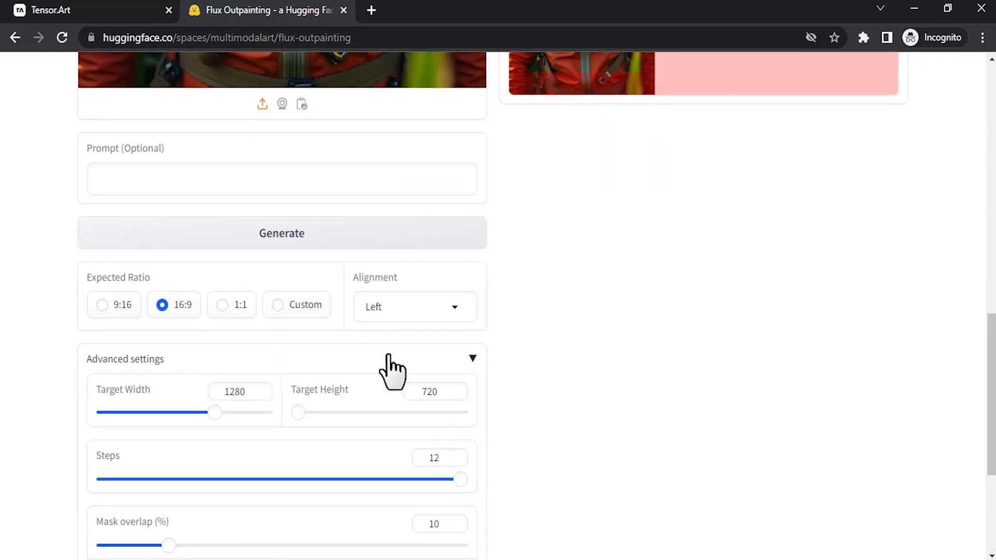
# Change the alignment to Right and turn off Overlap Bottom
pyautogui.click(394, 307)
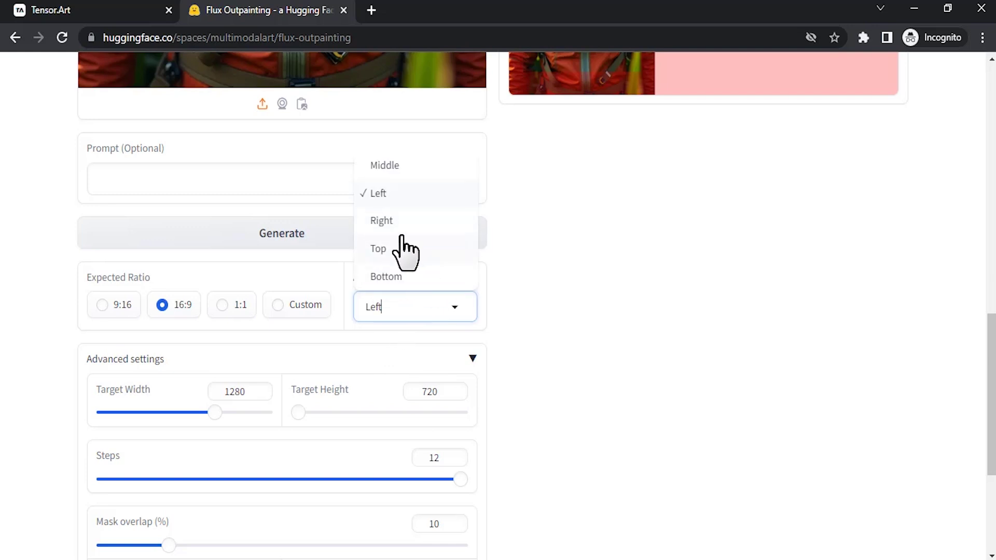
pyautogui.scroll(2, 402, 280)
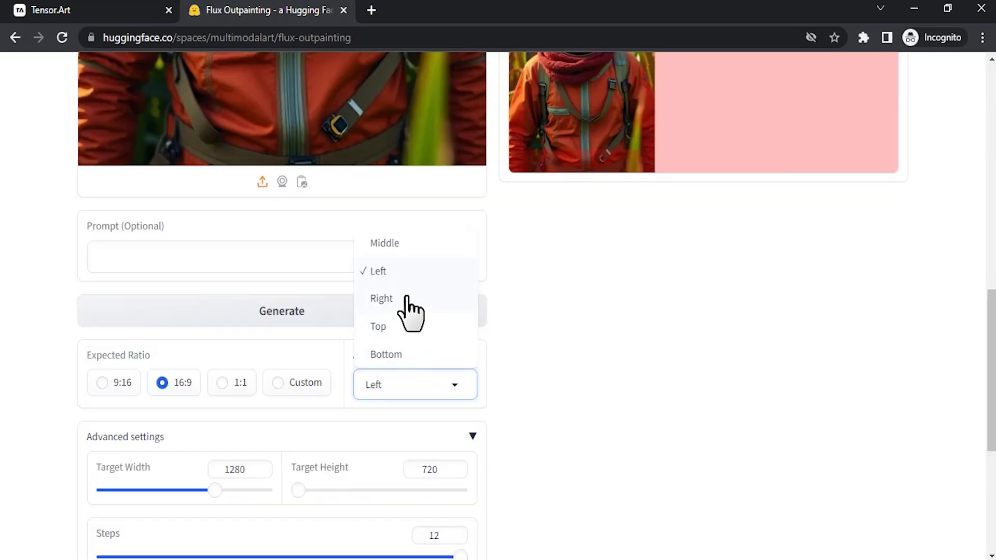
pyautogui.click(407, 299)
pyautogui.scroll(-6, 561, 371)
pyautogui.scroll(9, 560, 371)
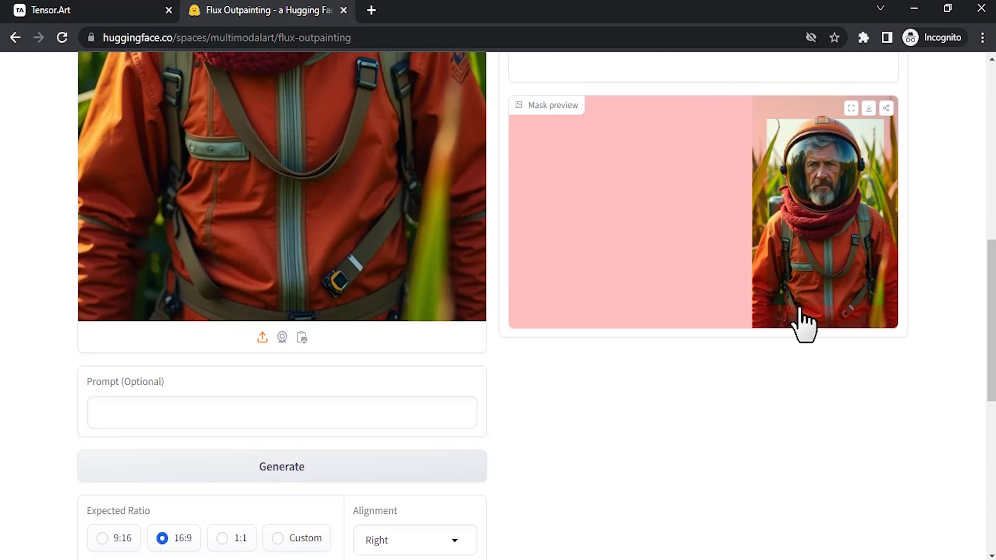
pyautogui.scroll(-9, 804, 324)
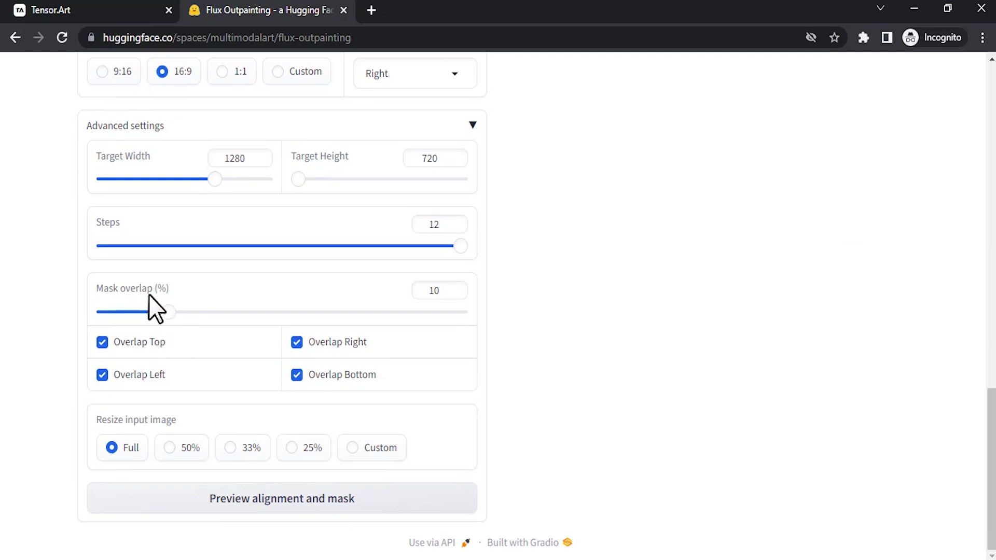
pyautogui.click(297, 375)
pyautogui.scroll(10, 672, 327)
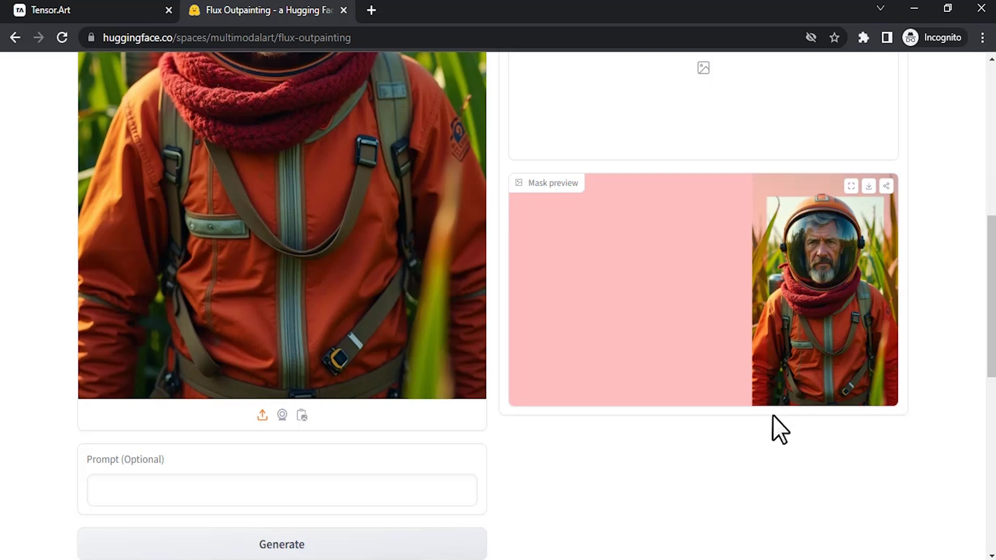
# Try the Mask overlap slider at about 19%, then bring it back down
pyautogui.scroll(-10, 782, 396)
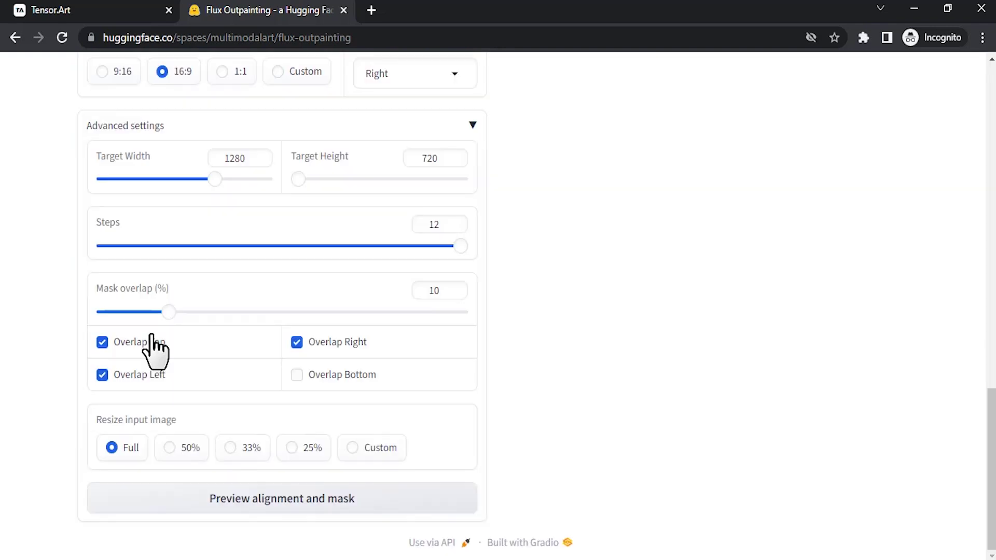
pyautogui.scroll(9, 534, 326)
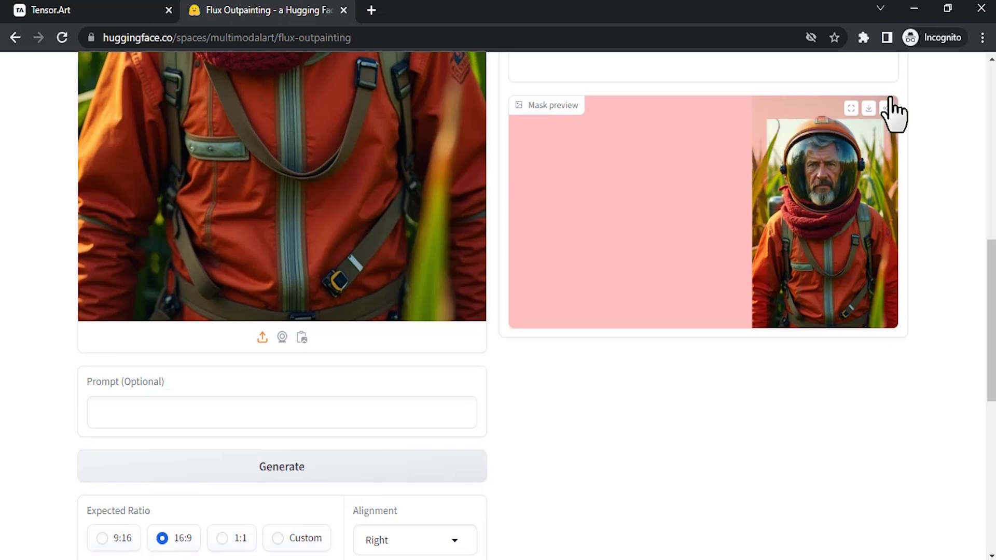
pyautogui.scroll(-9, 896, 329)
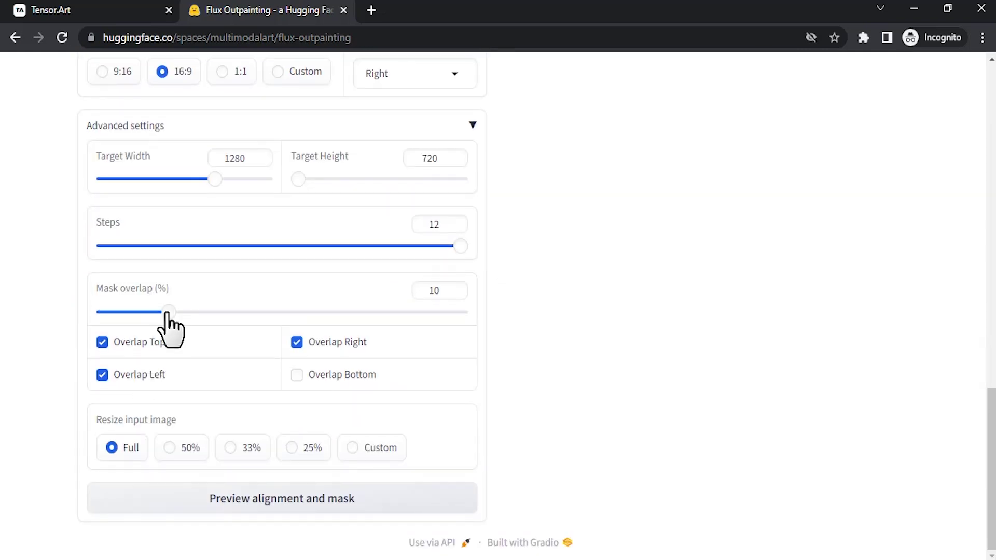
pyautogui.moveTo(167, 314); pyautogui.dragTo(238, 314)
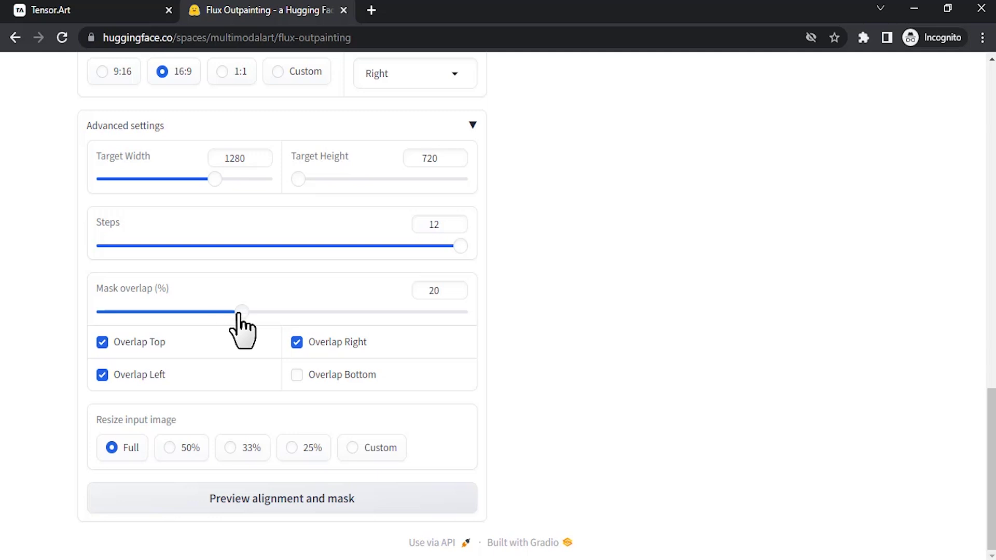
pyautogui.scroll(9, 804, 342)
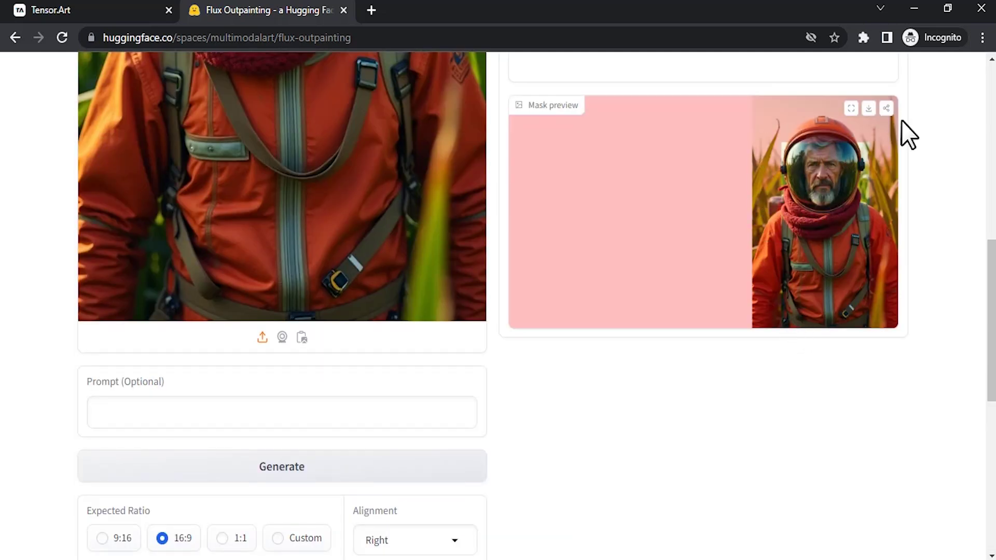
pyautogui.scroll(-9, 119, 374)
pyautogui.moveTo(238, 314); pyautogui.dragTo(181, 318)
# Set the mask overlap to 12% and refresh the mask preview
pyautogui.scroll(9, 783, 127)
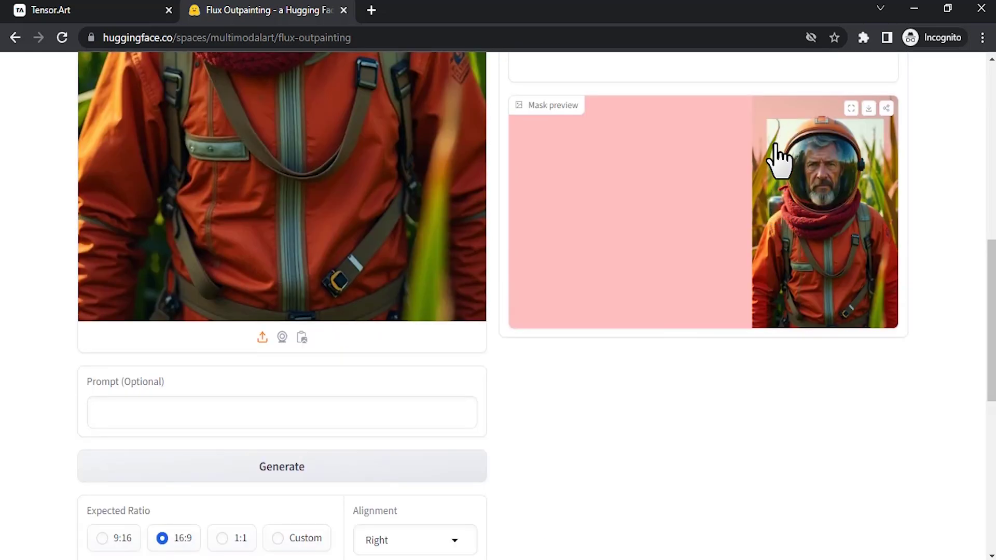
pyautogui.scroll(-6, 270, 419)
pyautogui.scroll(-3, 271, 418)
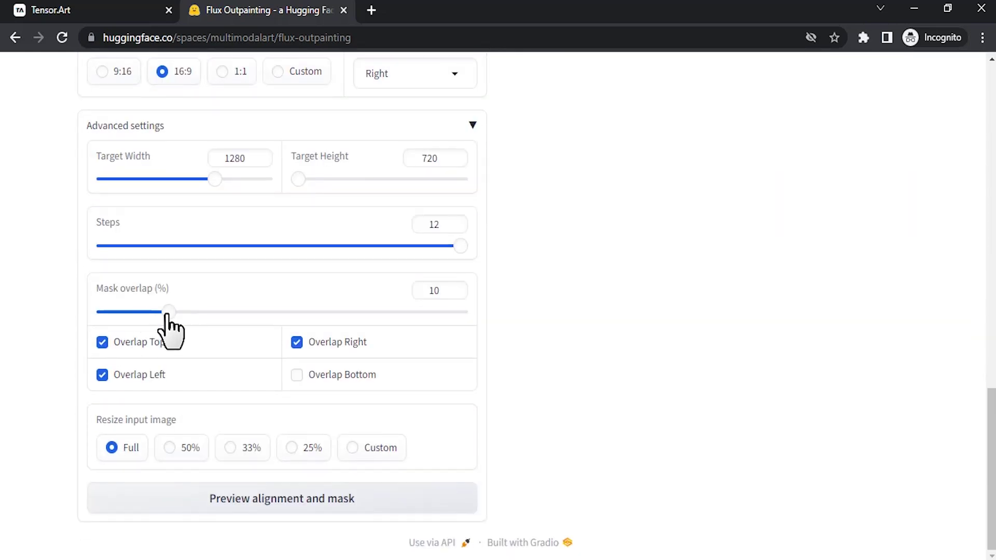
pyautogui.moveTo(167, 315); pyautogui.dragTo(186, 324)
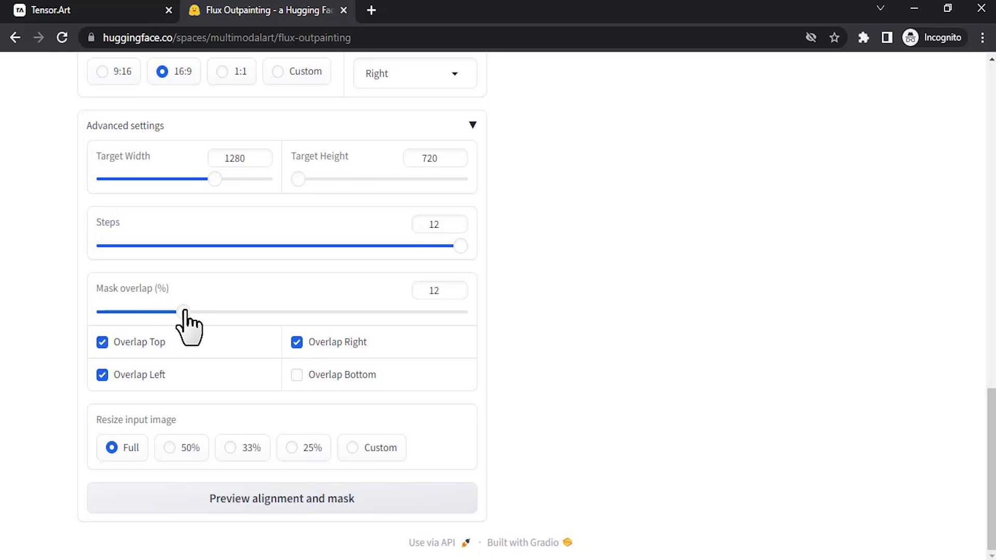
pyautogui.click(259, 511)
pyautogui.scroll(10, 673, 371)
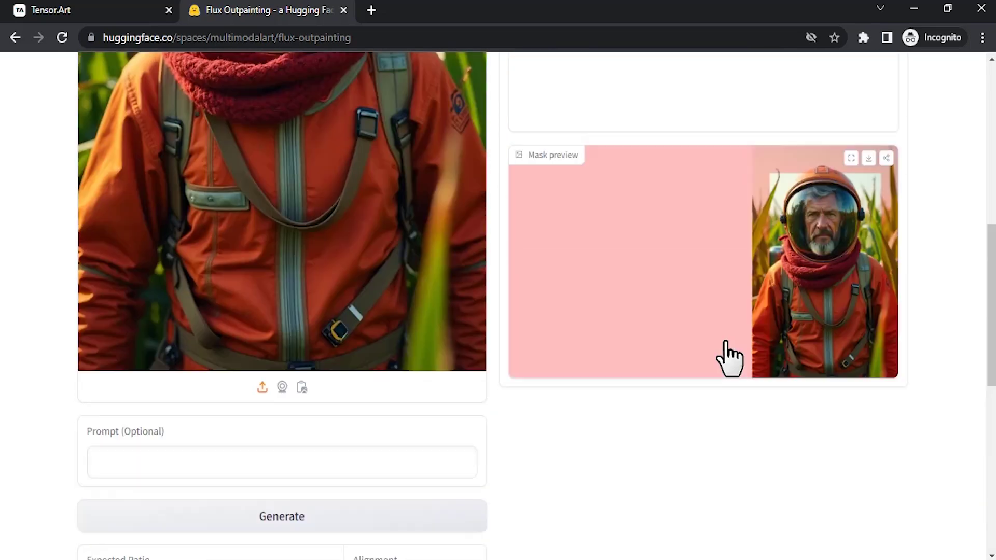
pyautogui.scroll(2, 729, 358)
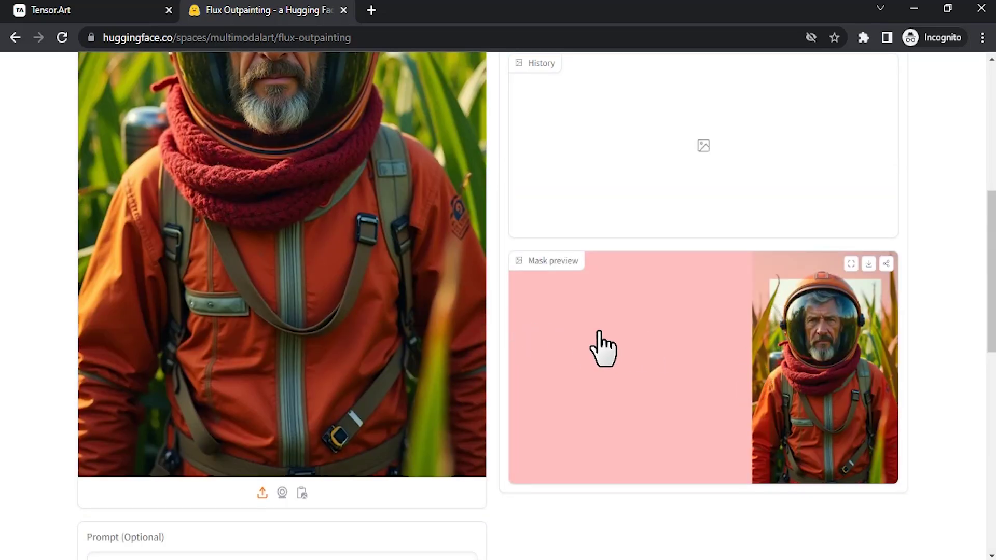
pyautogui.scroll(-6, 601, 348)
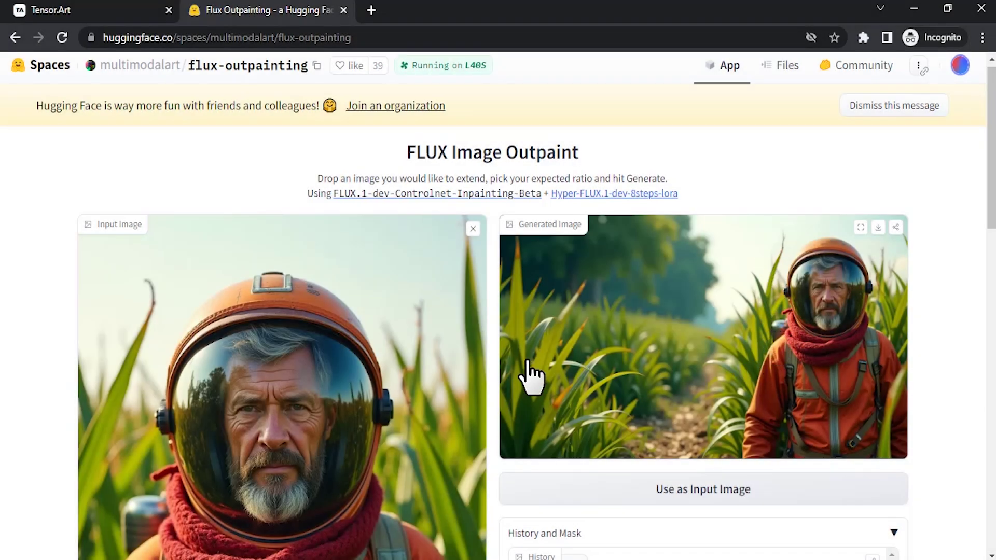
# Review the 16:9 outpainted cornfield result with the right-aligned spaceman and its History entry
pyautogui.scroll(-2, 596, 353)
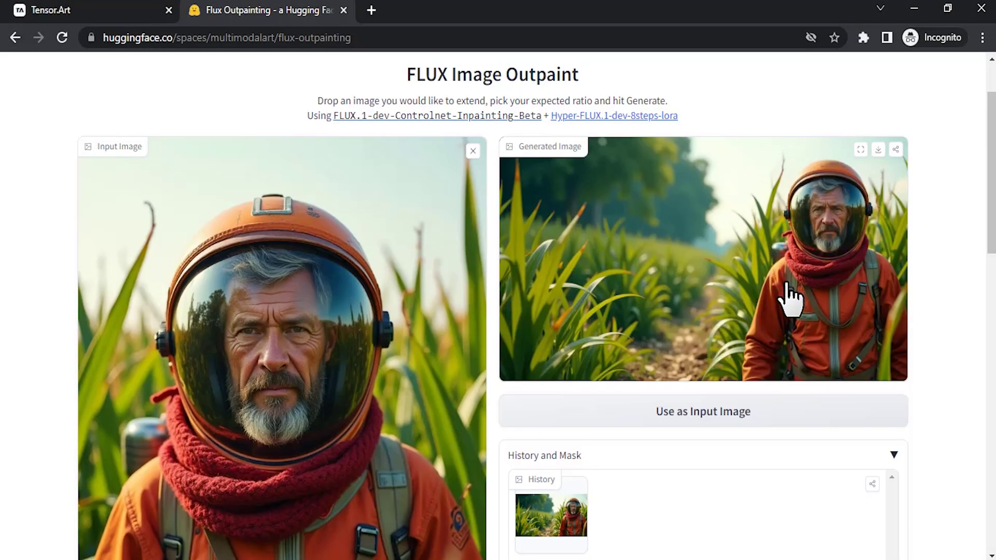
pyautogui.scroll(-10, 751, 365)
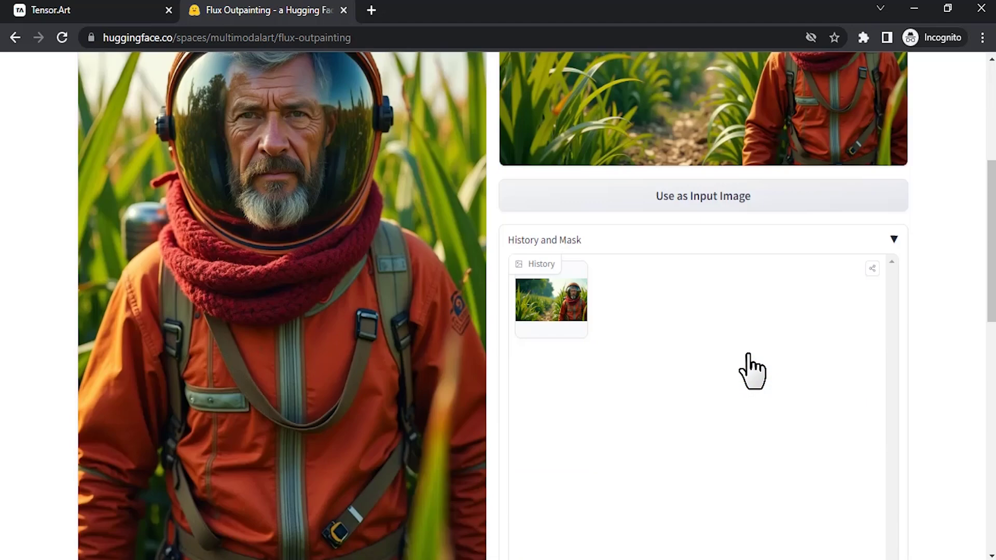
pyautogui.scroll(12, 772, 406)
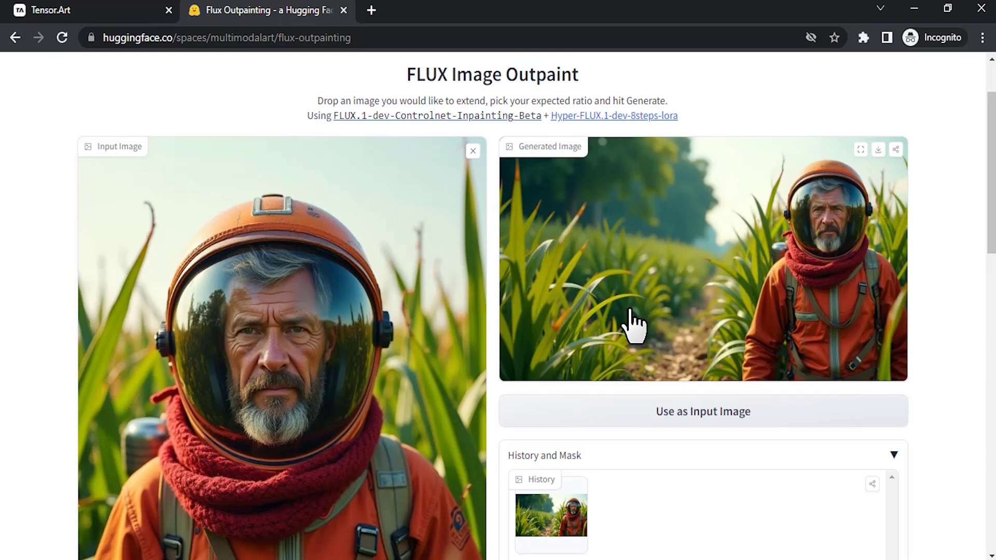
pyautogui.scroll(-10, 595, 340)
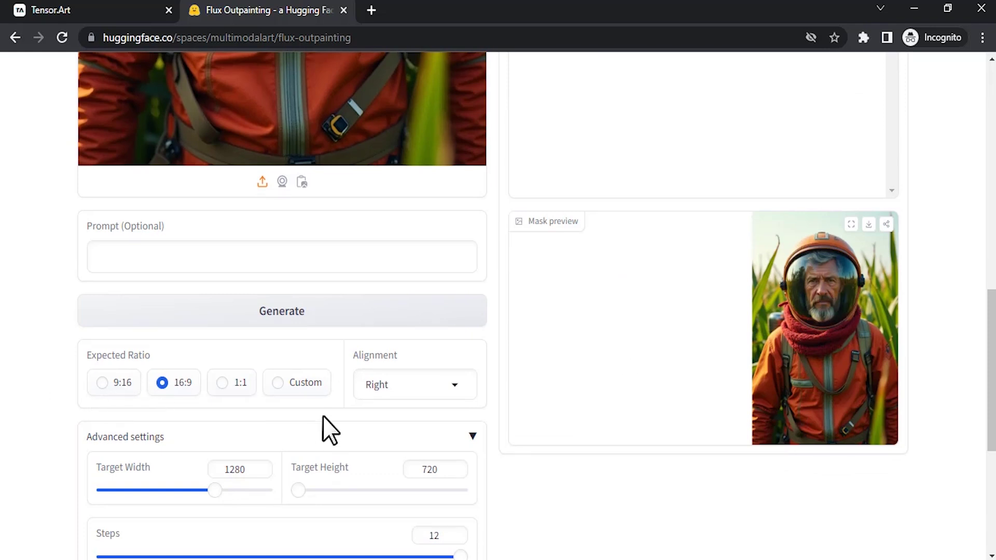
# Set the alignment to Middle and refresh the mask preview
pyautogui.click(446, 384)
pyautogui.click(392, 243)
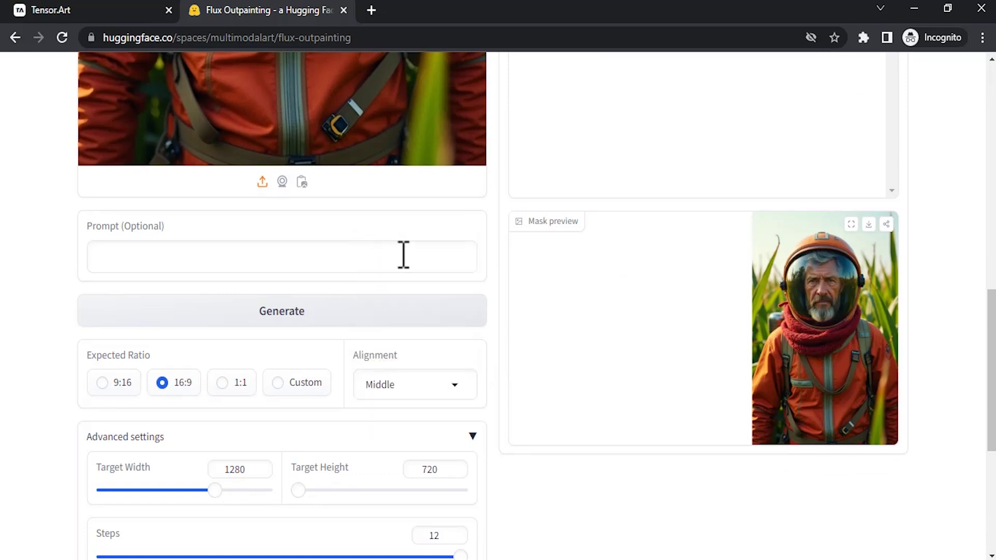
pyautogui.scroll(-6, 269, 478)
pyautogui.click(270, 492)
pyautogui.scroll(2, 462, 317)
pyautogui.scroll(-2, 363, 357)
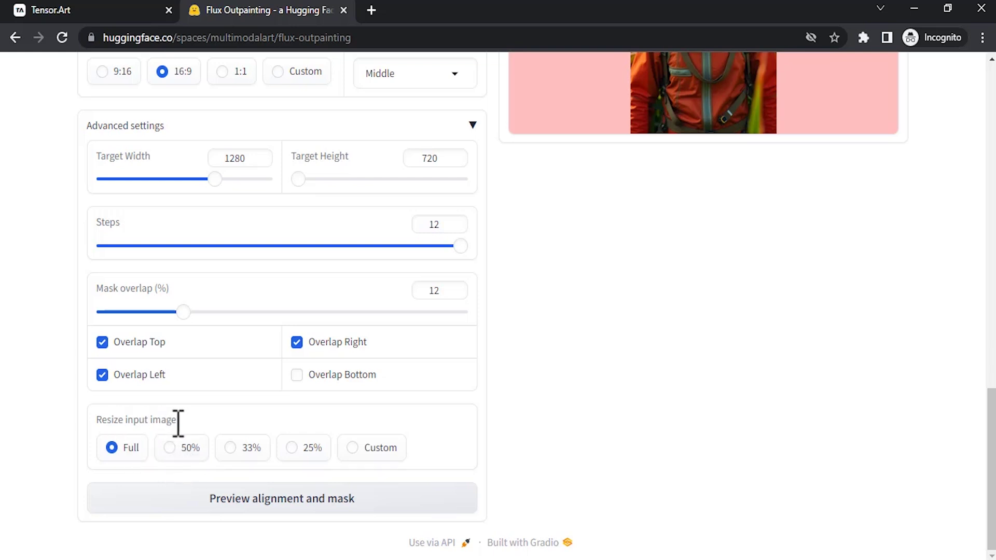
# Preview the mask with the input image resized to 50%, then 25%
pyautogui.click(169, 448)
pyautogui.click(236, 499)
pyautogui.scroll(3, 731, 130)
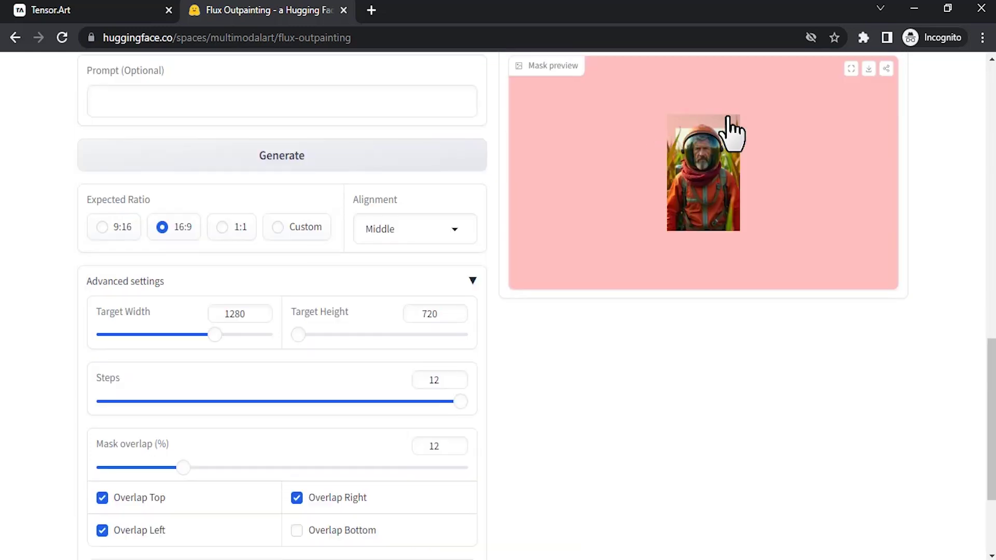
pyautogui.scroll(2, 701, 243)
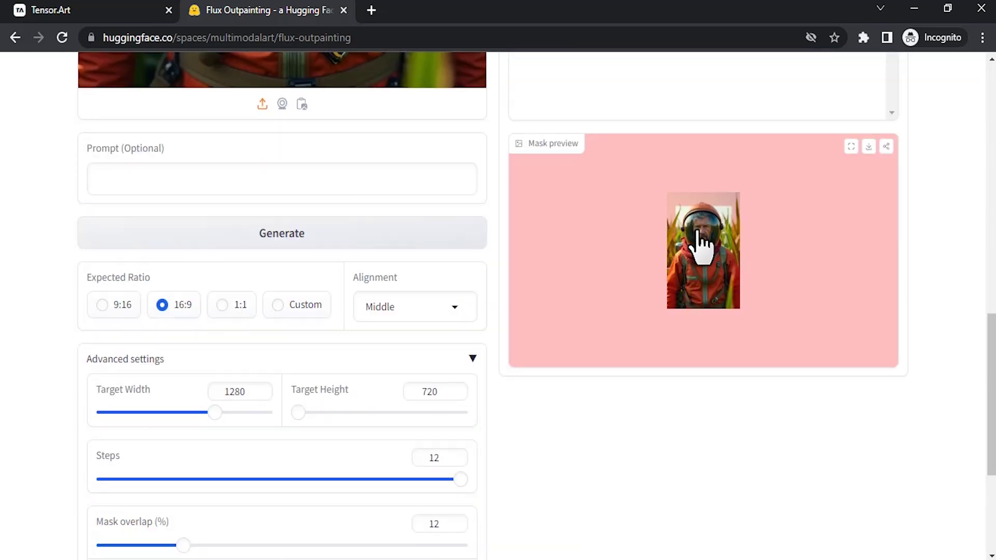
pyautogui.scroll(-5, 701, 243)
pyautogui.click(289, 447)
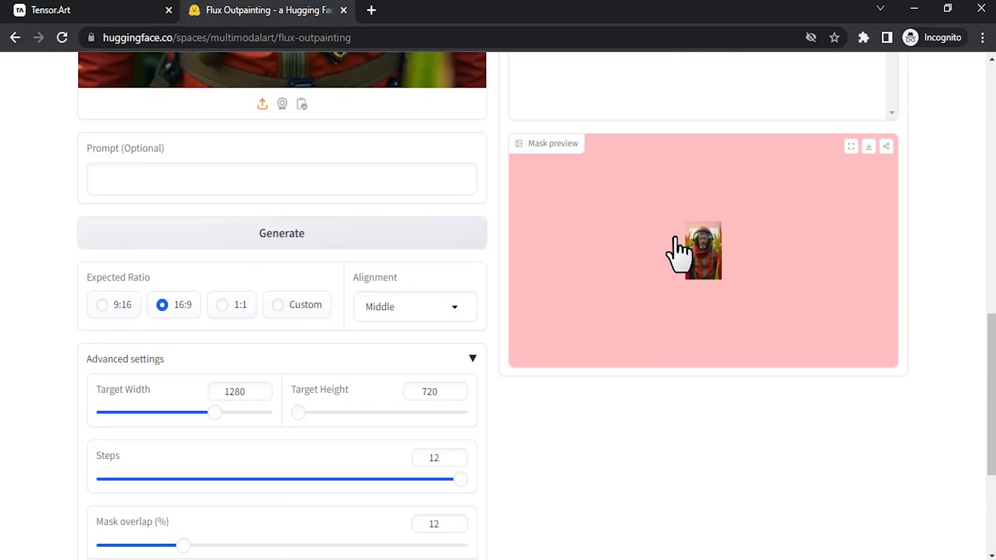
pyautogui.click(302, 502)
pyautogui.scroll(5, 677, 251)
pyautogui.scroll(-5, 663, 337)
# Set a custom 85% resize and refresh the mask preview
pyautogui.click(352, 448)
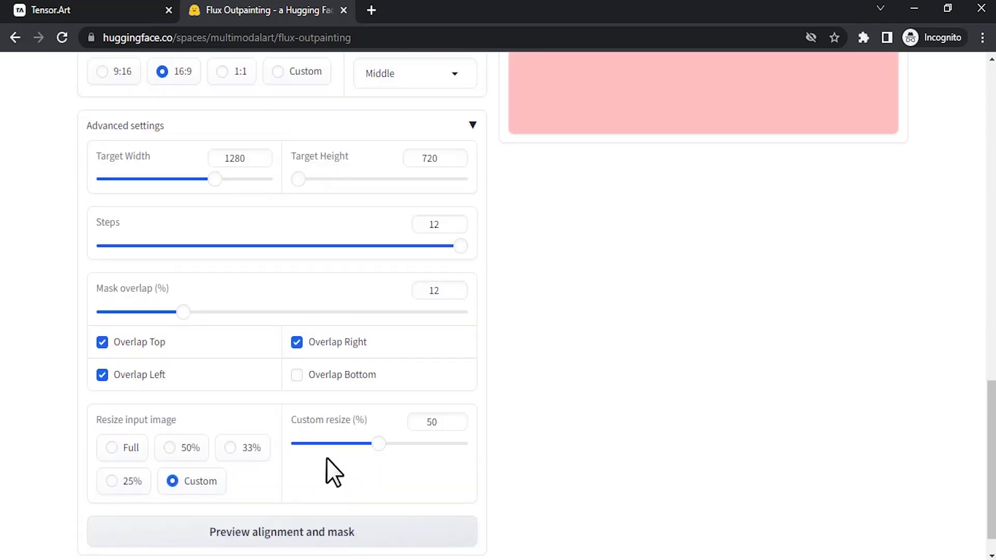
pyautogui.moveTo(372, 440); pyautogui.dragTo(435, 442)
pyautogui.scroll(-1, 316, 508)
pyautogui.click(310, 504)
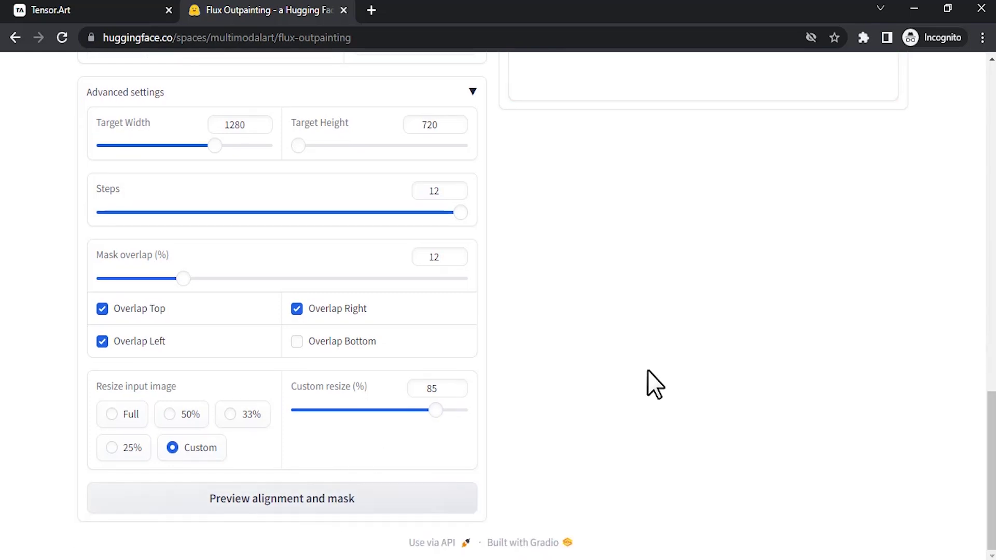
pyautogui.scroll(5, 649, 369)
# Enter the prompt 'Space man in the cornfield' and generate the centred wide outpaint
pyautogui.scroll(9, 555, 311)
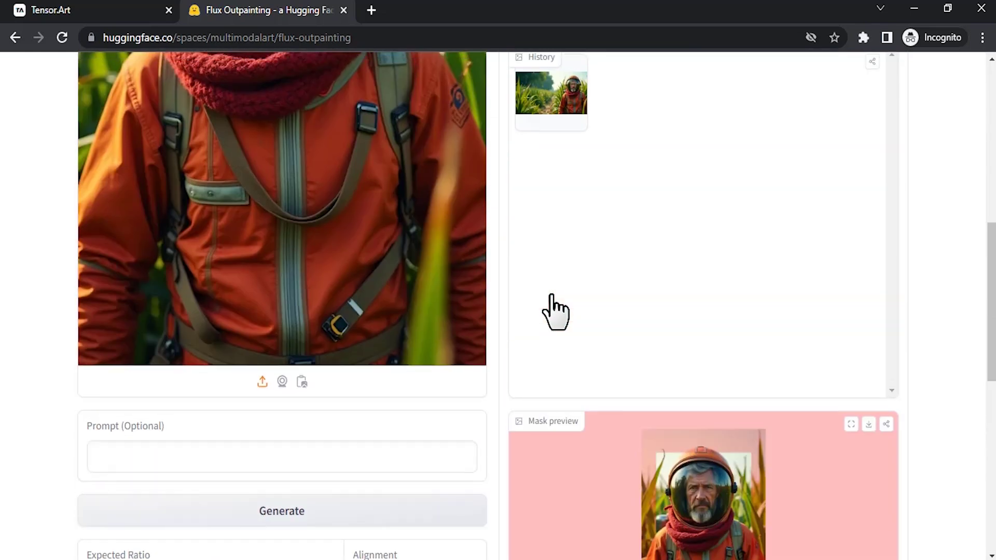
pyautogui.scroll(1, 576, 306)
pyautogui.scroll(-4, 577, 306)
pyautogui.click(208, 446)
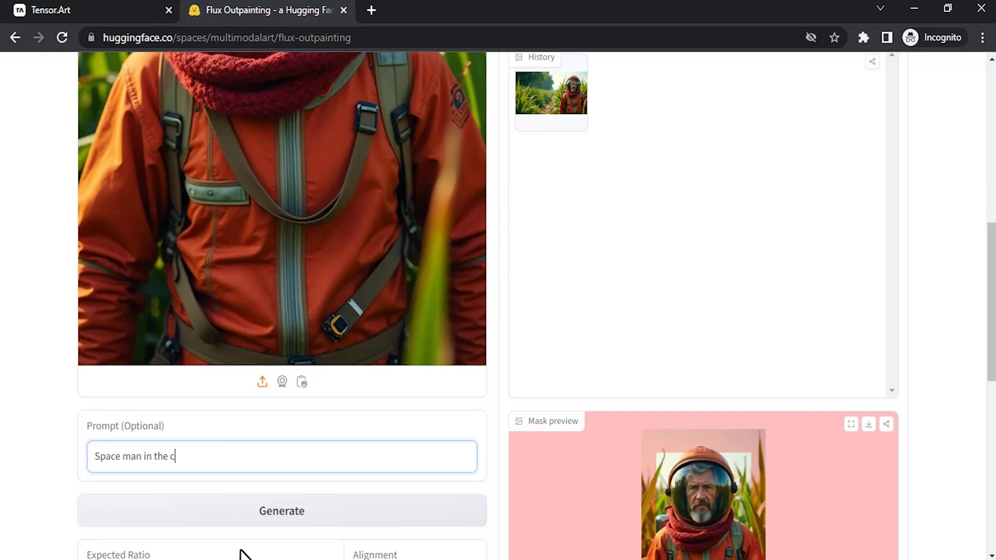
pyautogui.click(263, 517)
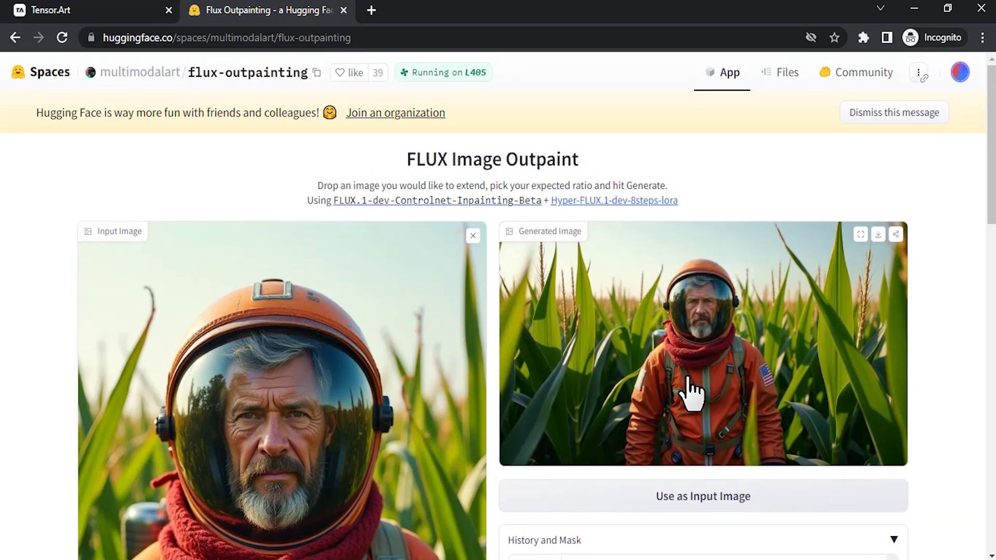
pyautogui.scroll(-4, 693, 384)
pyautogui.scroll(5, 403, 242)
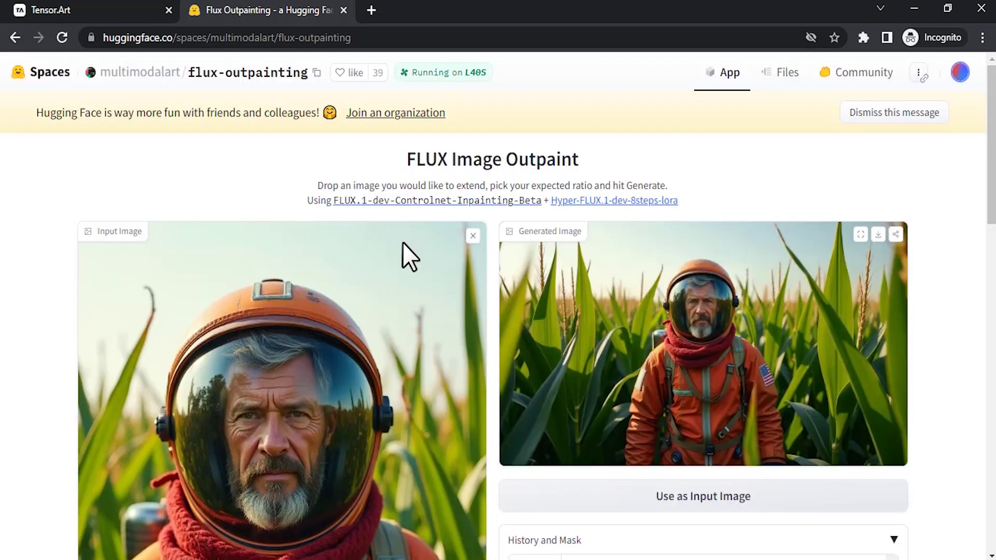